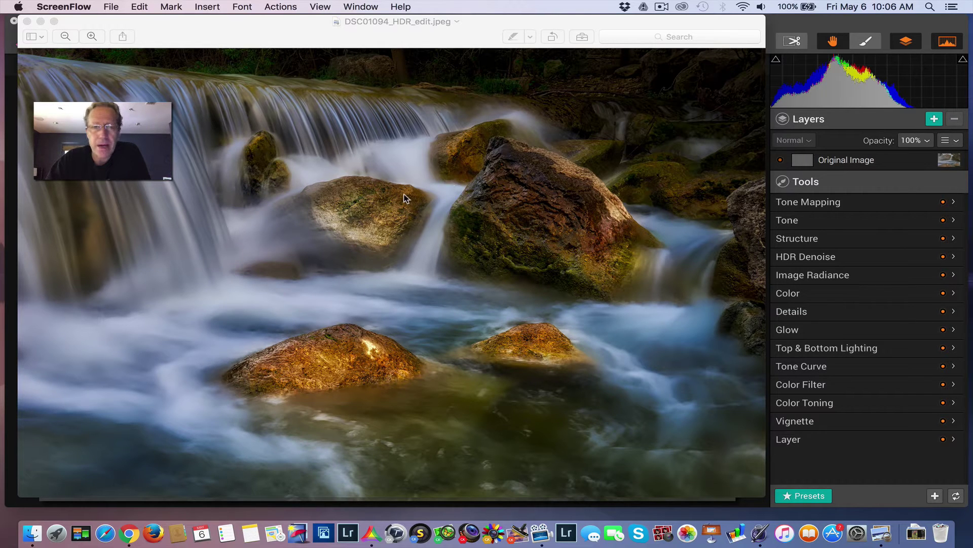
Close the finished waterfall JPEG in Preview to reveal the DSC01094_HDR merge in Aurora HDR Pro.
click(185, 31)
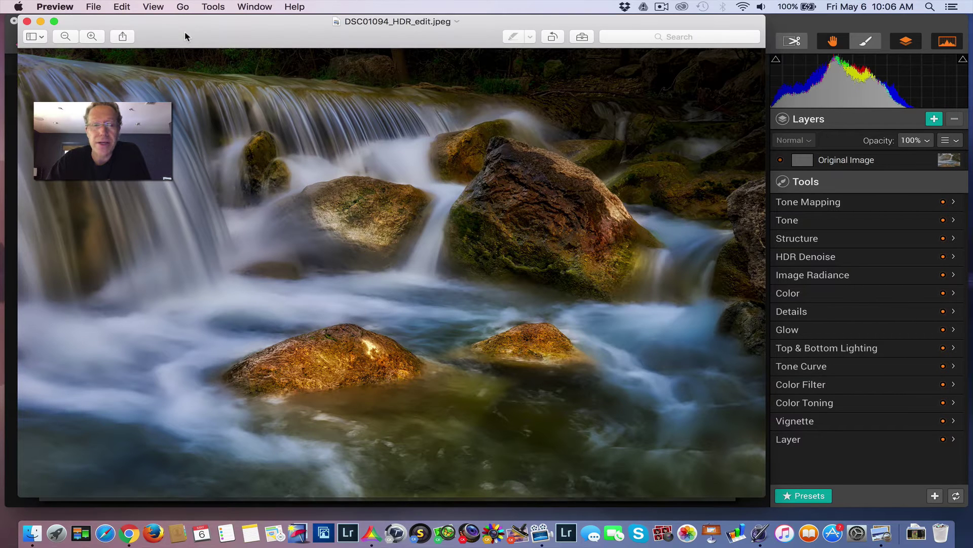
click(27, 21)
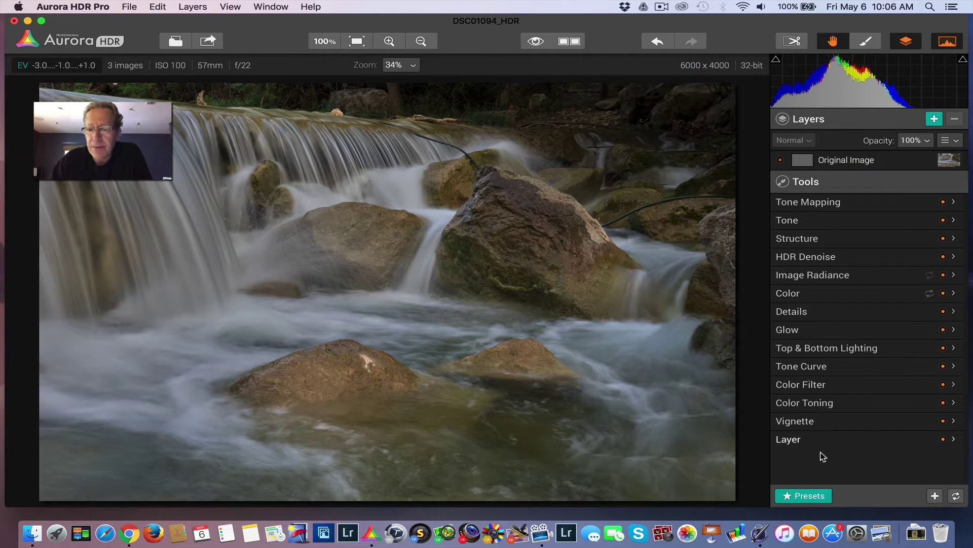
Apply the Landscape Deep preset from the Landscape category and reduce its amount to 50%.
click(822, 496)
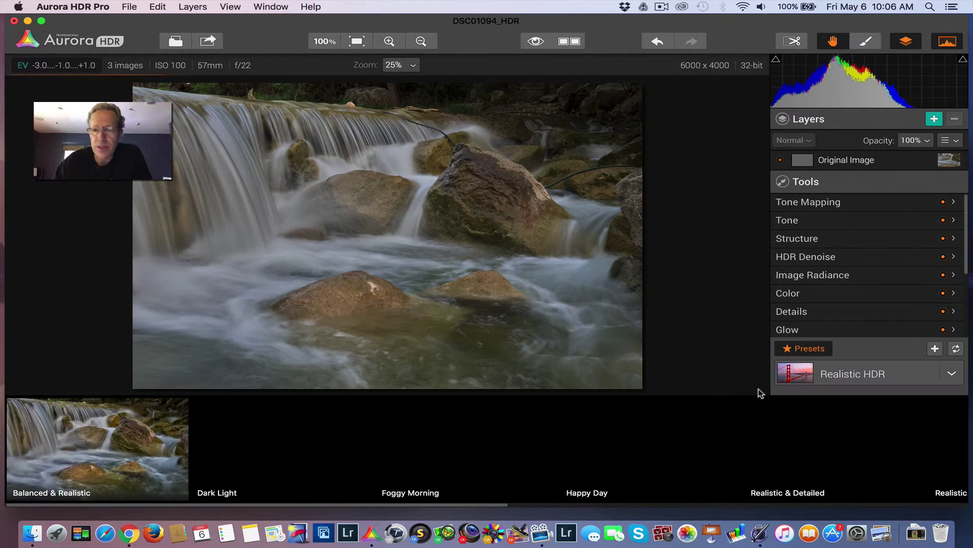
click(803, 375)
click(817, 202)
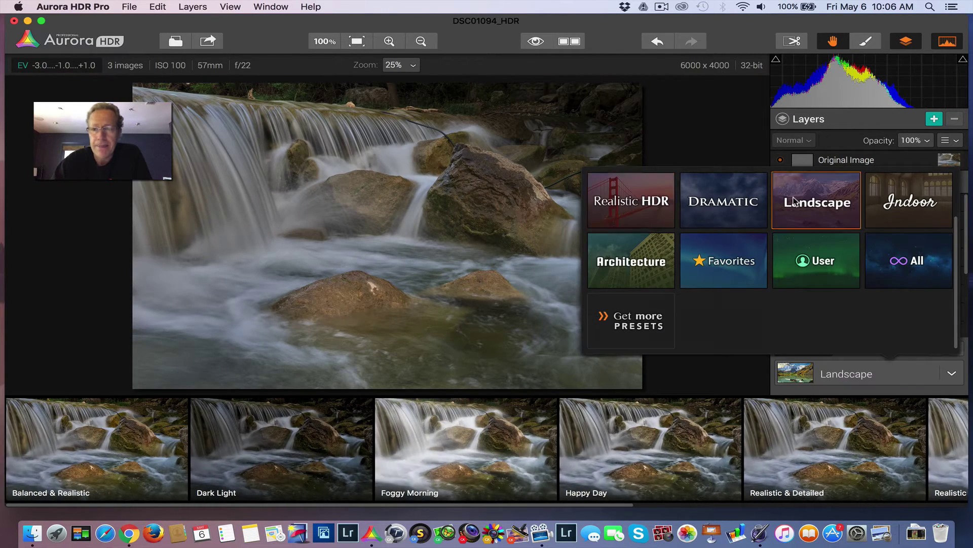
click(457, 454)
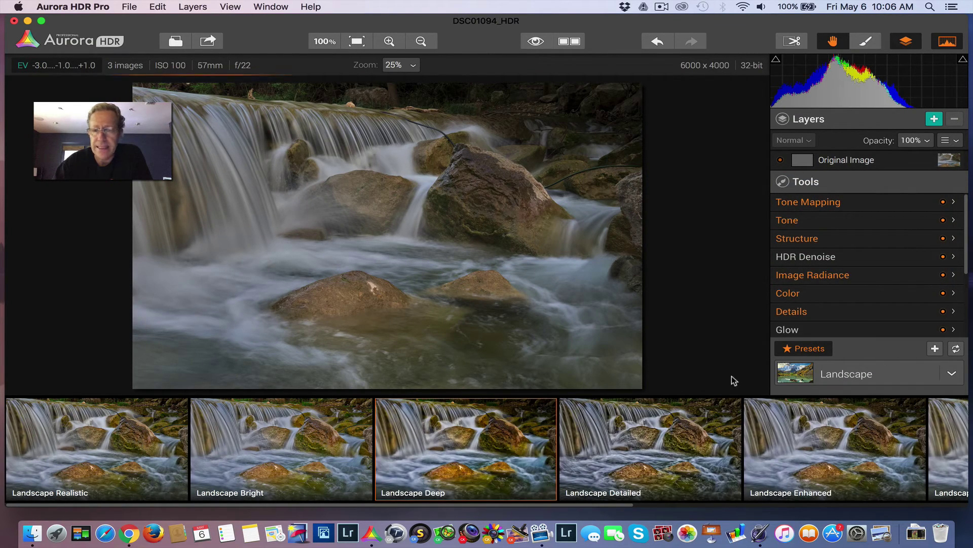
drag(501, 482, 459, 488)
click(803, 348)
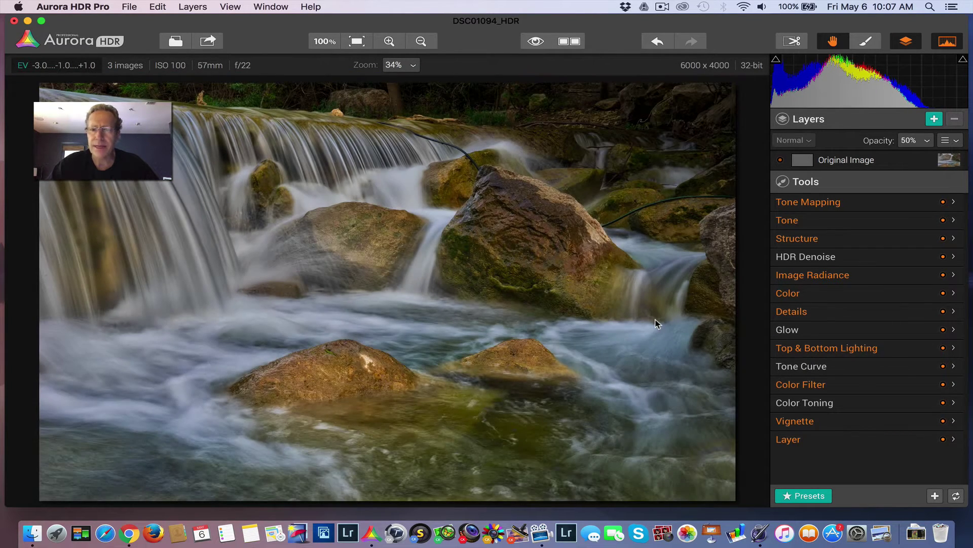
Switch to the mask Brush and set it to 100% opacity with a smaller size.
click(857, 44)
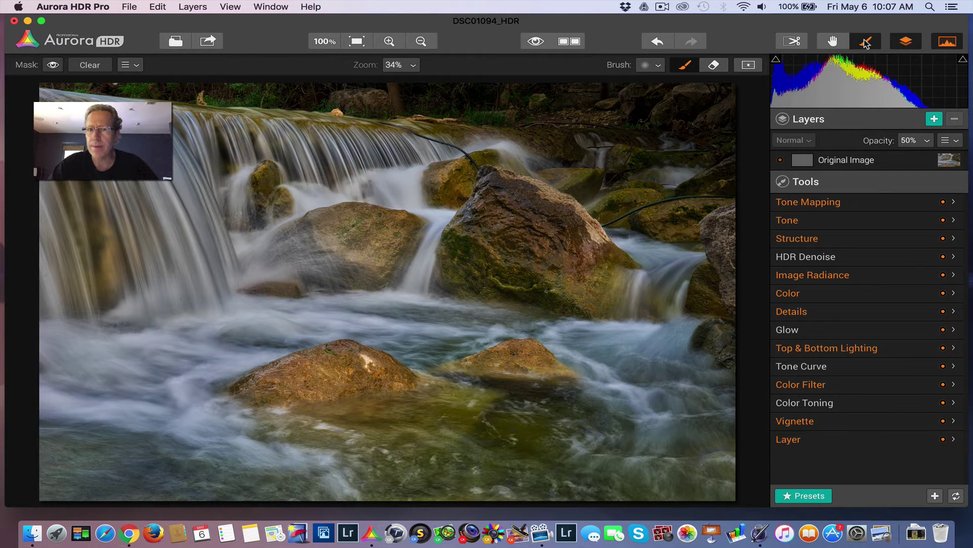
click(654, 70)
mouse_move(663, 116)
mouse_down()
mouse_move(717, 118)
mouse_move(638, 104)
mouse_up()
click(649, 66)
Paint the Landscape Deep look onto the rocks, then compare against the unprocessed original.
mouse_move(621, 176)
mouse_down()
mouse_move(621, 201)
mouse_move(699, 211)
mouse_move(682, 214)
mouse_move(719, 232)
mouse_move(735, 296)
mouse_move(711, 248)
mouse_move(698, 187)
mouse_move(628, 184)
mouse_move(659, 152)
mouse_move(577, 157)
mouse_move(585, 180)
mouse_move(546, 131)
mouse_move(736, 152)
mouse_move(603, 113)
mouse_move(707, 106)
mouse_move(478, 108)
mouse_move(530, 120)
mouse_move(175, 89)
mouse_up()
mouse_move(406, 202)
mouse_down()
mouse_move(489, 182)
mouse_move(449, 190)
mouse_move(491, 189)
mouse_move(508, 232)
mouse_move(546, 239)
mouse_move(529, 212)
mouse_move(576, 210)
mouse_move(546, 249)
mouse_move(579, 272)
mouse_move(544, 288)
mouse_move(477, 277)
mouse_move(483, 248)
mouse_move(553, 233)
mouse_move(576, 246)
mouse_move(551, 268)
mouse_move(566, 266)
mouse_move(515, 356)
mouse_move(517, 372)
mouse_move(418, 392)
mouse_move(327, 381)
mouse_move(274, 387)
mouse_move(333, 290)
mouse_move(358, 280)
mouse_move(396, 228)
mouse_move(331, 226)
mouse_move(292, 254)
mouse_move(377, 258)
mouse_move(282, 281)
mouse_move(337, 256)
mouse_move(348, 230)
mouse_move(382, 226)
mouse_move(391, 238)
mouse_move(360, 332)
mouse_move(334, 394)
mouse_move(344, 360)
mouse_move(271, 381)
mouse_move(347, 371)
mouse_move(392, 380)
mouse_move(530, 360)
mouse_move(512, 252)
mouse_up()
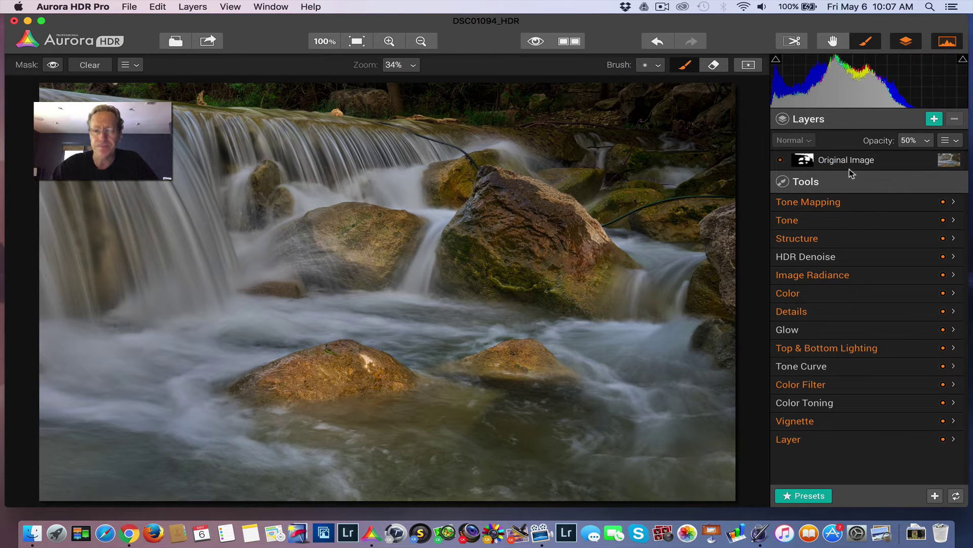
click(530, 45)
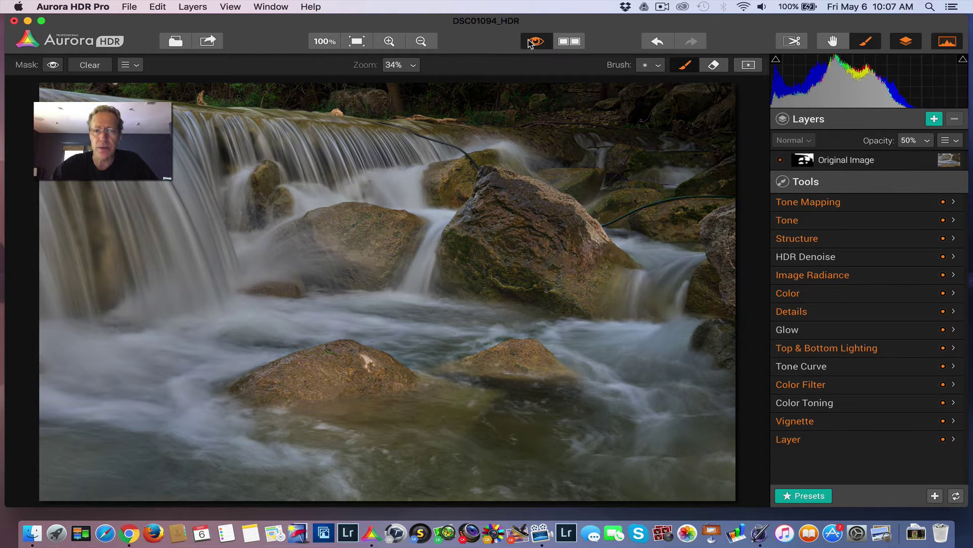
click(529, 44)
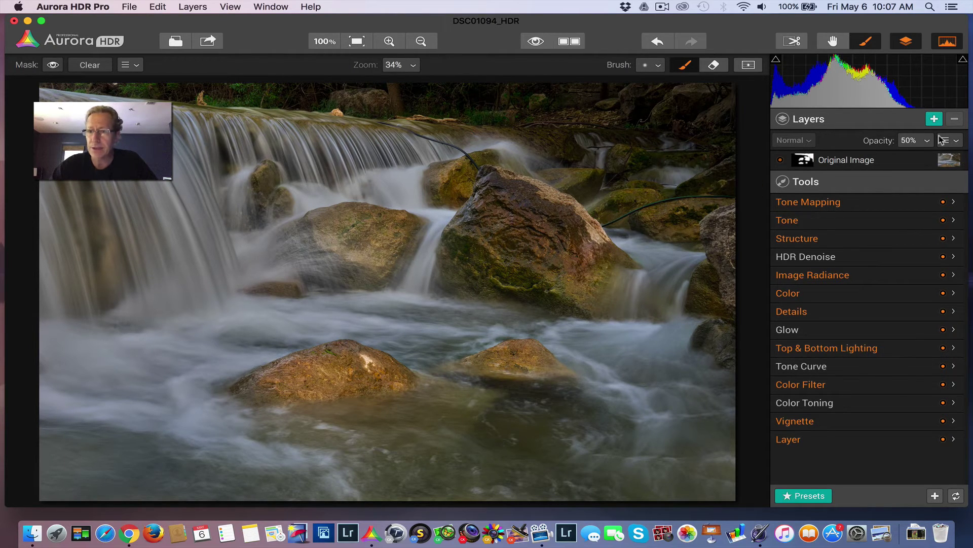
Name the new layer 'Sleepy forest' and paste the Original Image layer's rock mask onto it.
text(Sleepy forest)
key(Return)
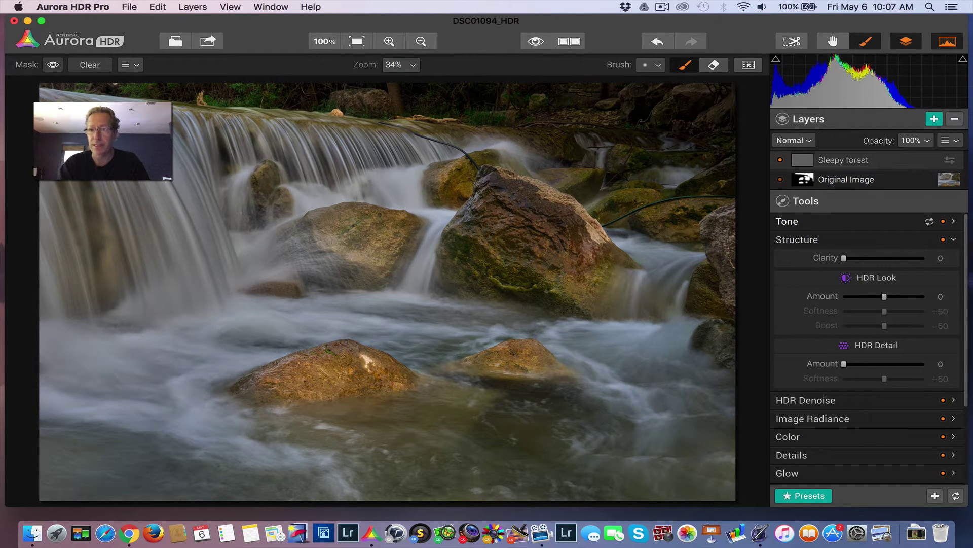
click(917, 183)
click(956, 142)
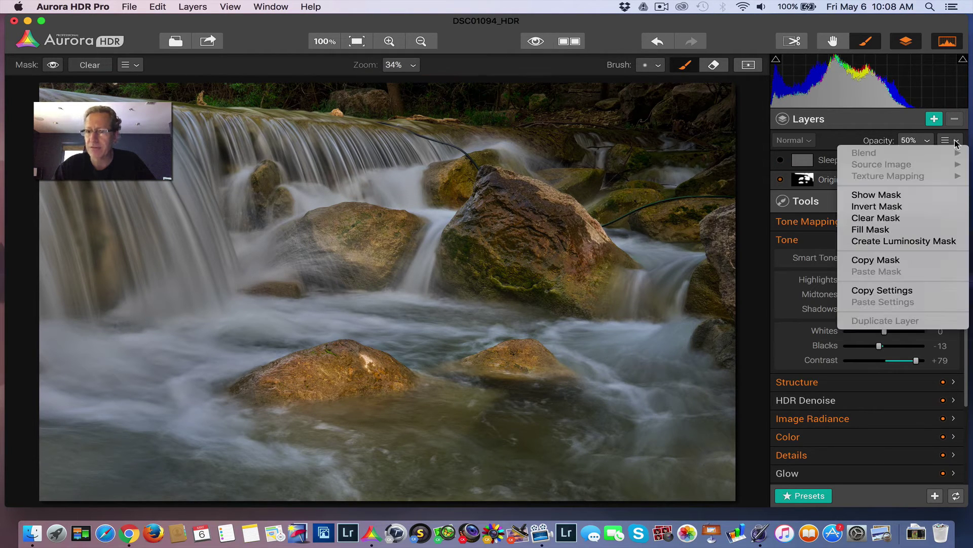
click(885, 261)
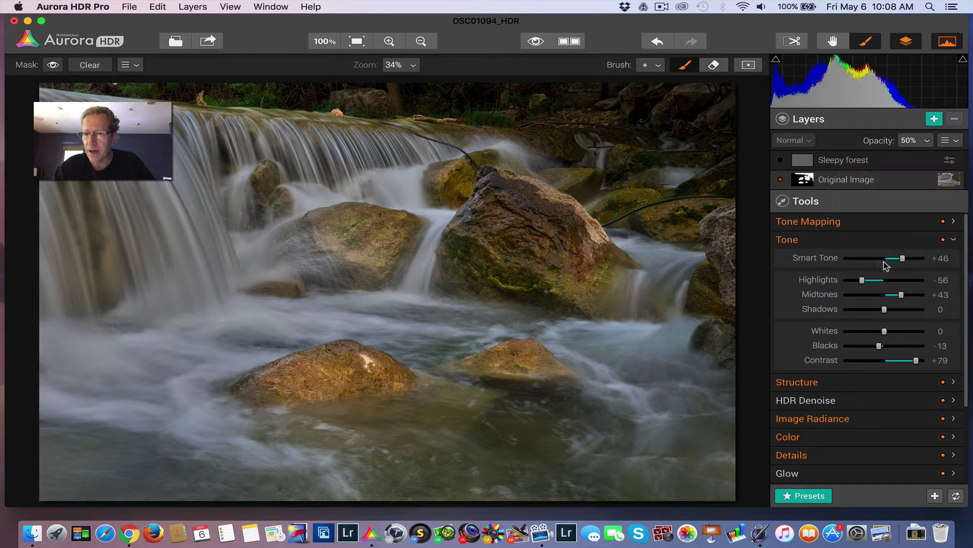
click(868, 161)
click(948, 141)
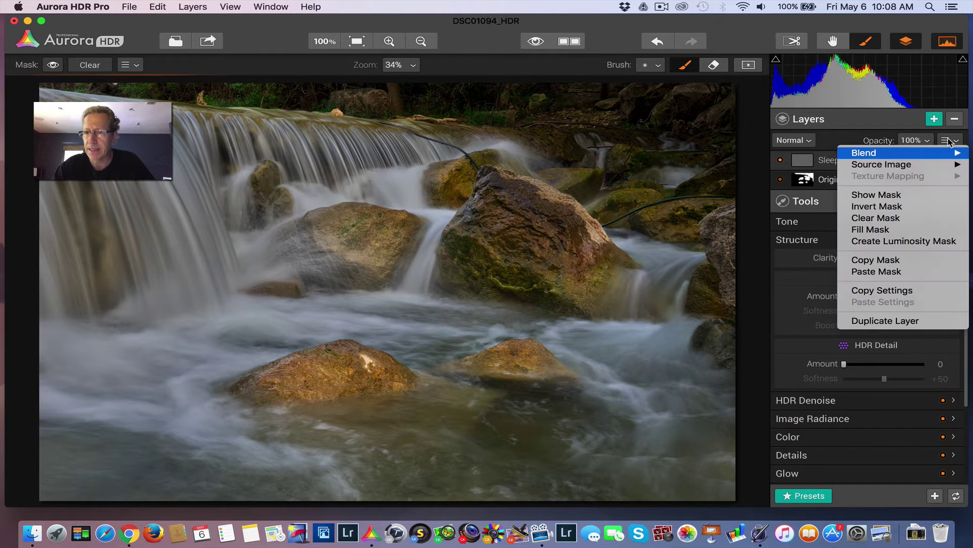
click(895, 273)
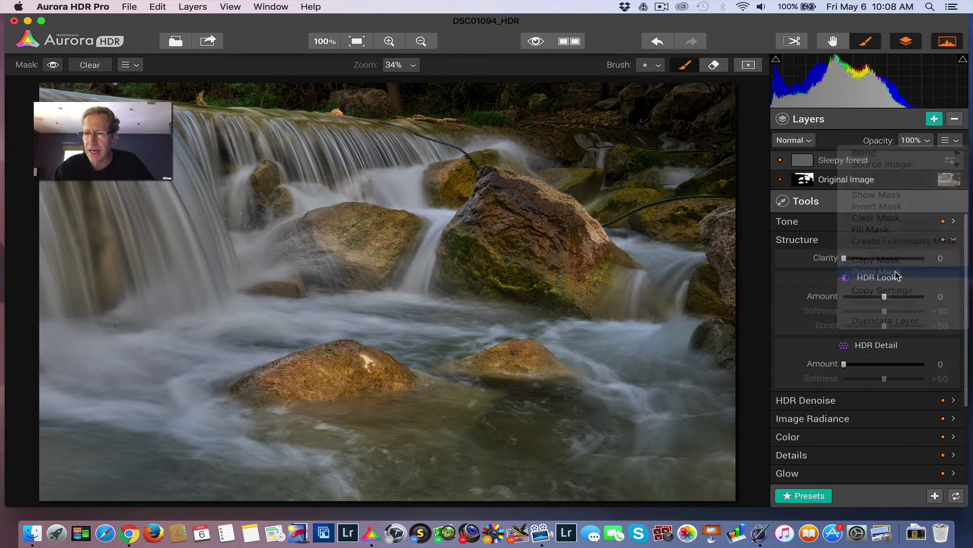
Apply the Sleepy Forest preset from the Dramatic category to the Sleepy forest layer.
click(821, 495)
click(872, 374)
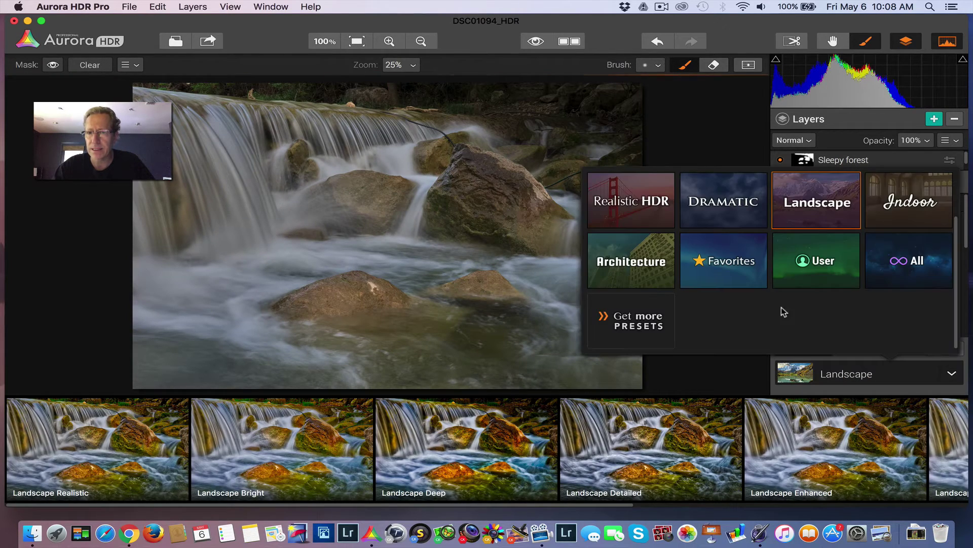
click(730, 208)
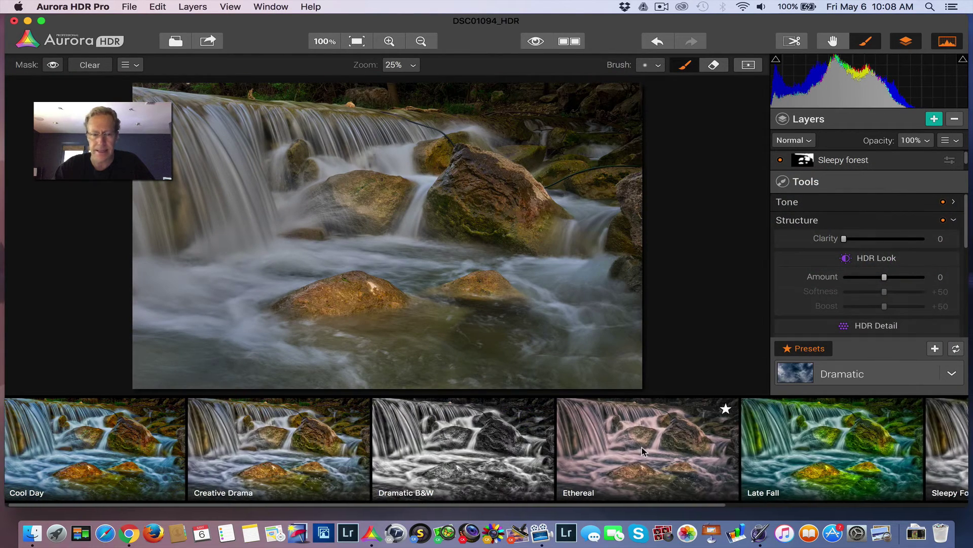
scroll(642, 450, right, 5)
click(873, 428)
click(810, 348)
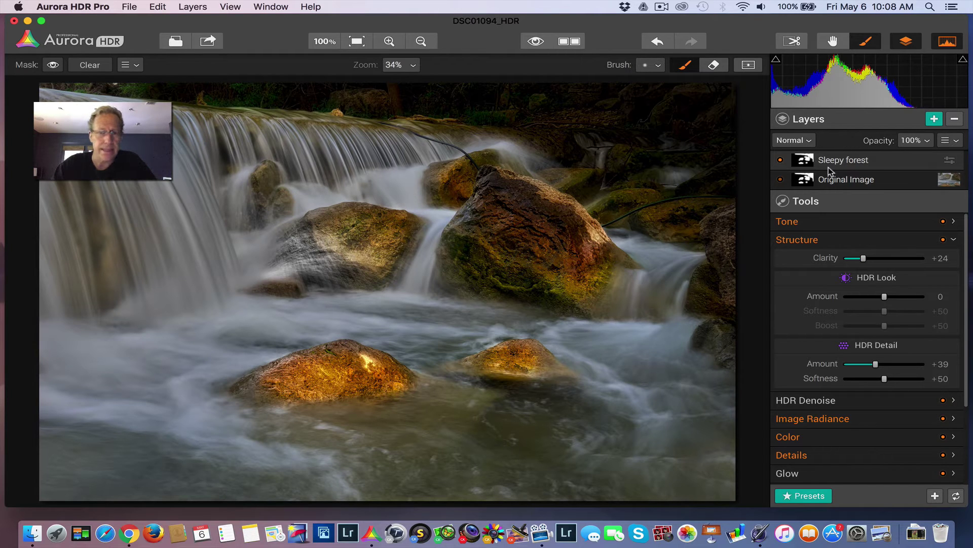
Compare the layer hidden and shown, then lower its opacity to 75%.
click(781, 159)
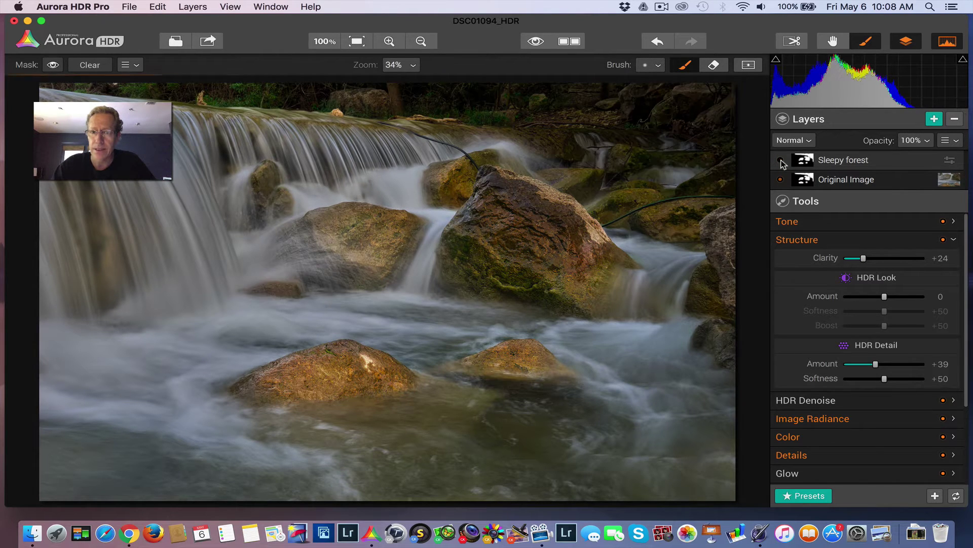
click(780, 160)
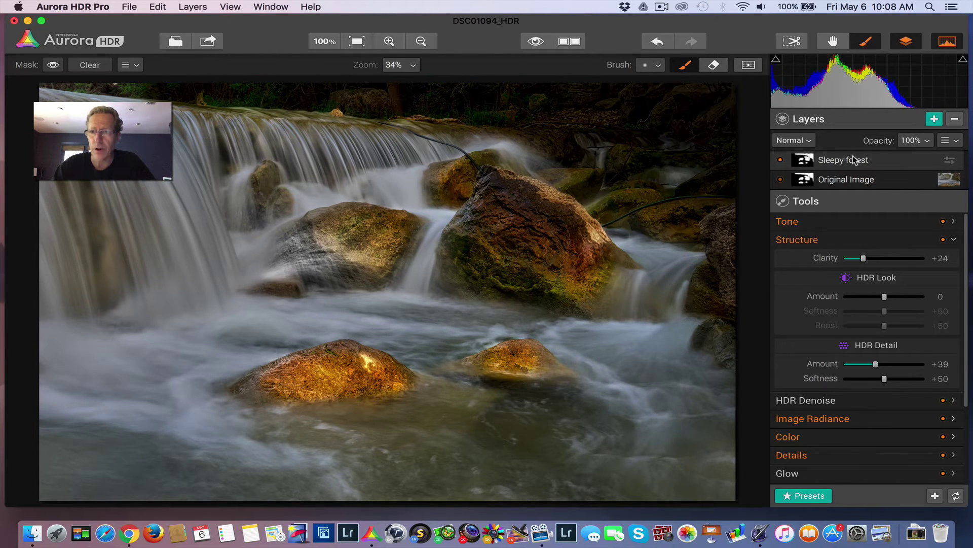
click(921, 141)
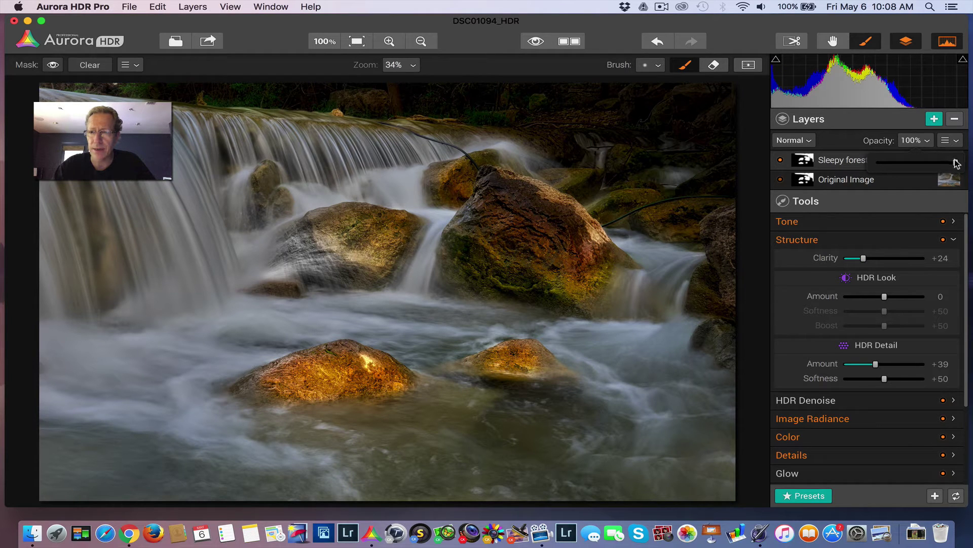
drag(957, 164, 937, 164)
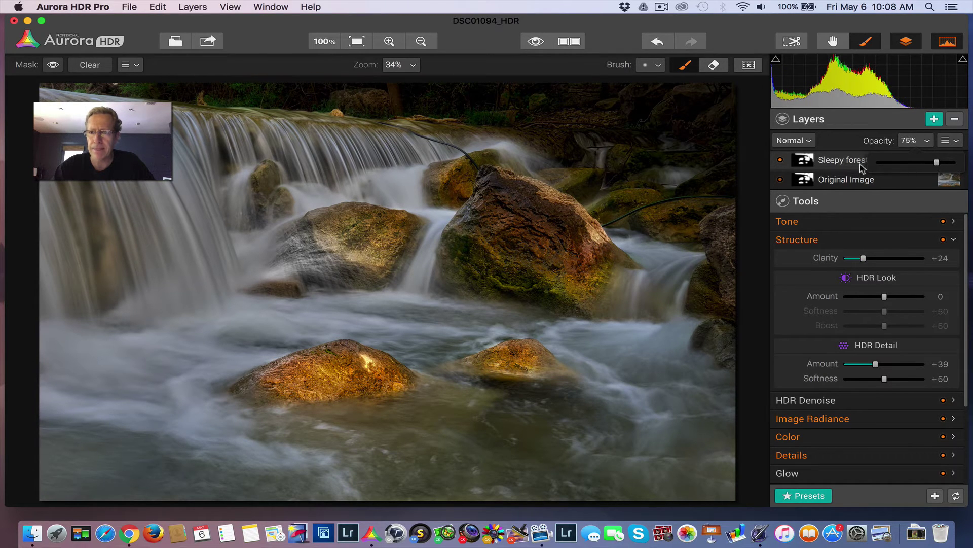
click(914, 140)
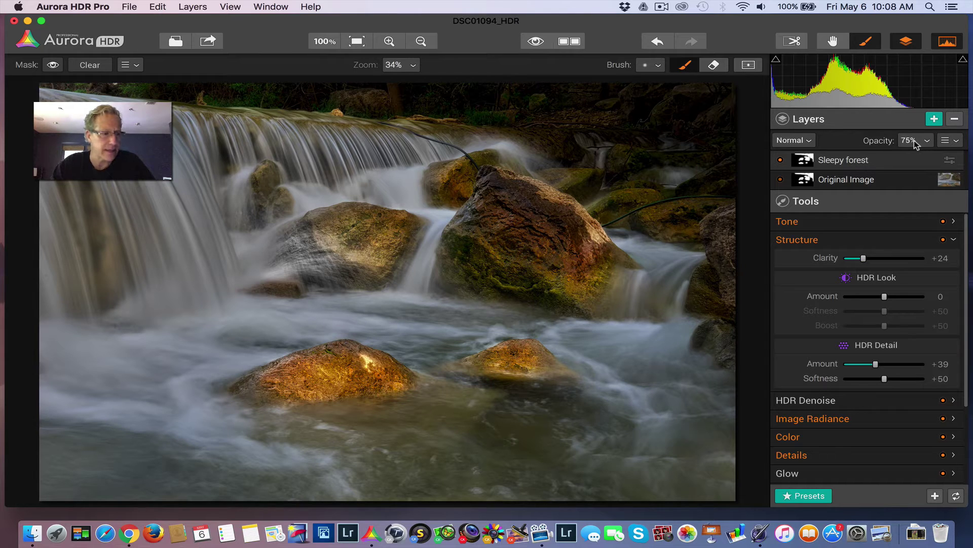
Lower the Color Filter's Yellow luminance to -27, then toggle Sleepy forest off and on to compare.
scroll(832, 386, down, 1)
scroll(828, 325, down, 3)
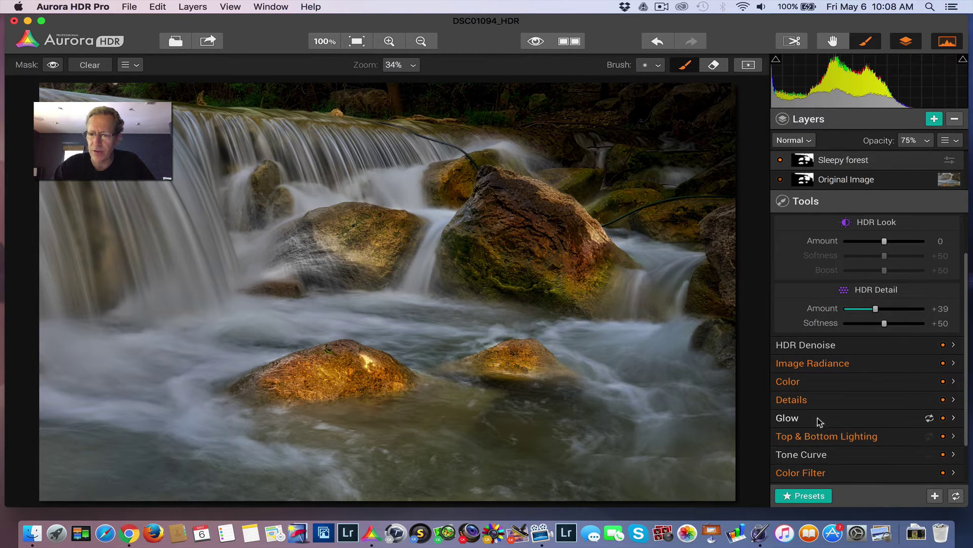
click(817, 473)
scroll(850, 404, down, 1)
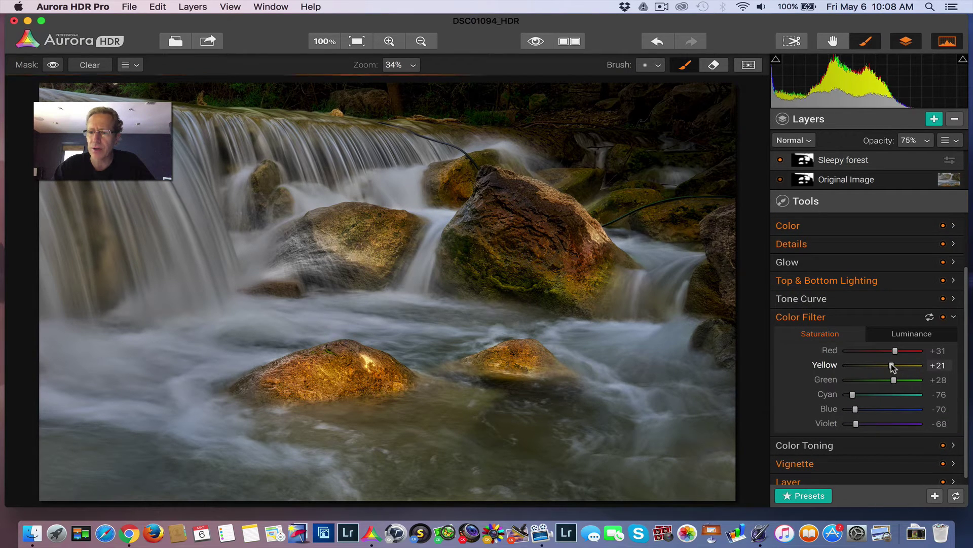
click(900, 338)
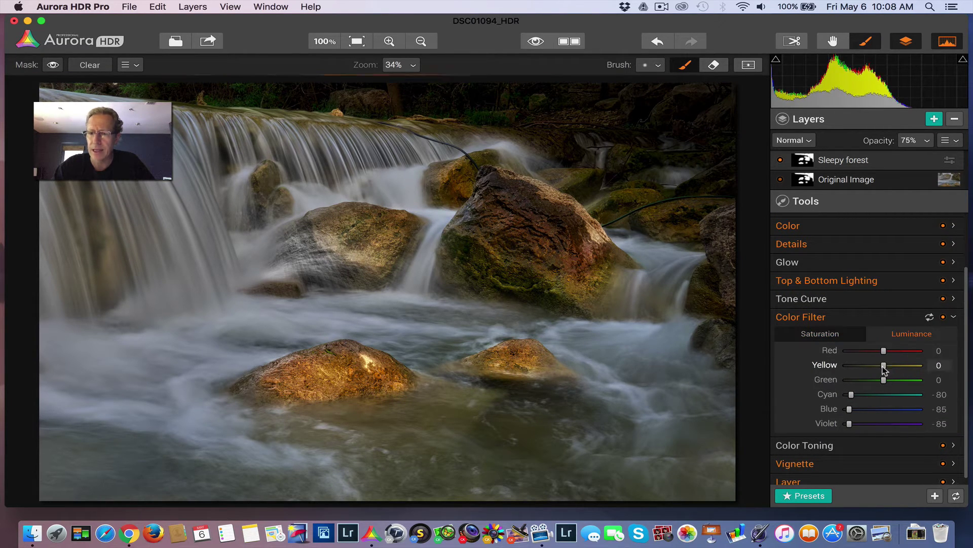
drag(873, 369, 871, 369)
click(873, 317)
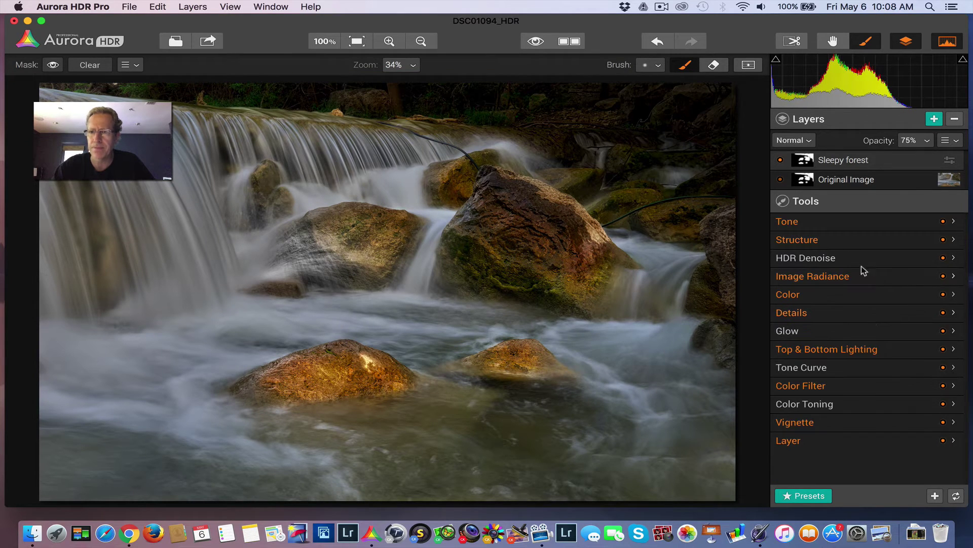
click(780, 161)
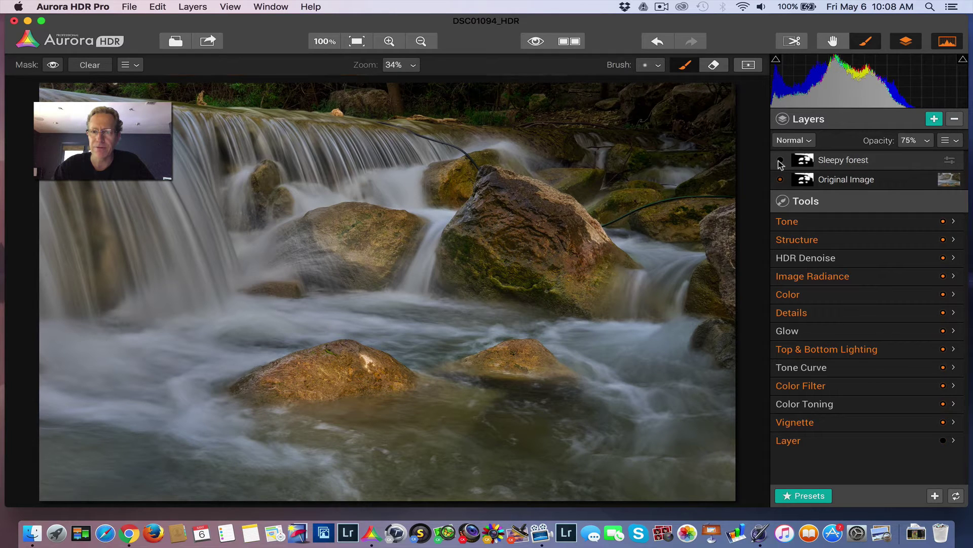
click(779, 161)
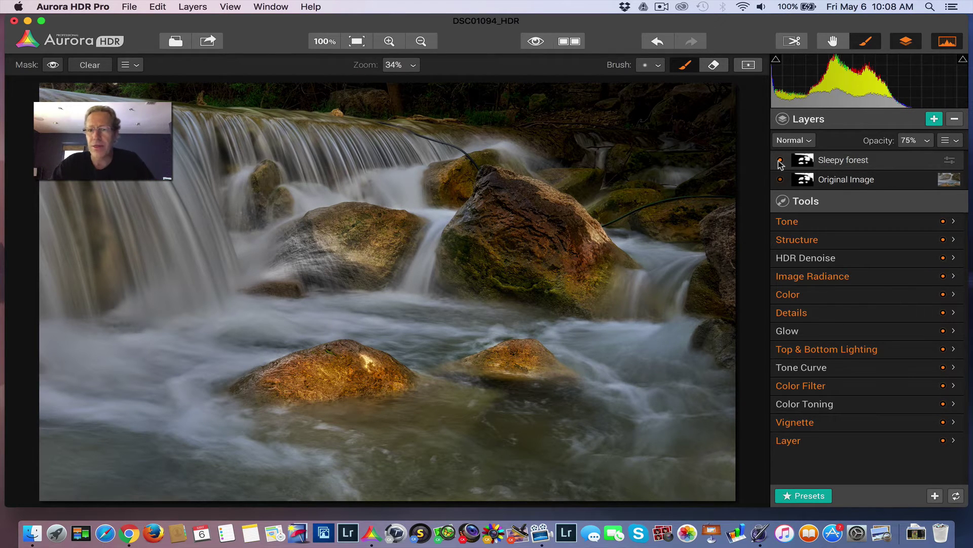
Add a new layer above Sleepy forest named 'Rocks'.
click(871, 242)
key(super+shift+n)
text(Rocks)
key(Return)
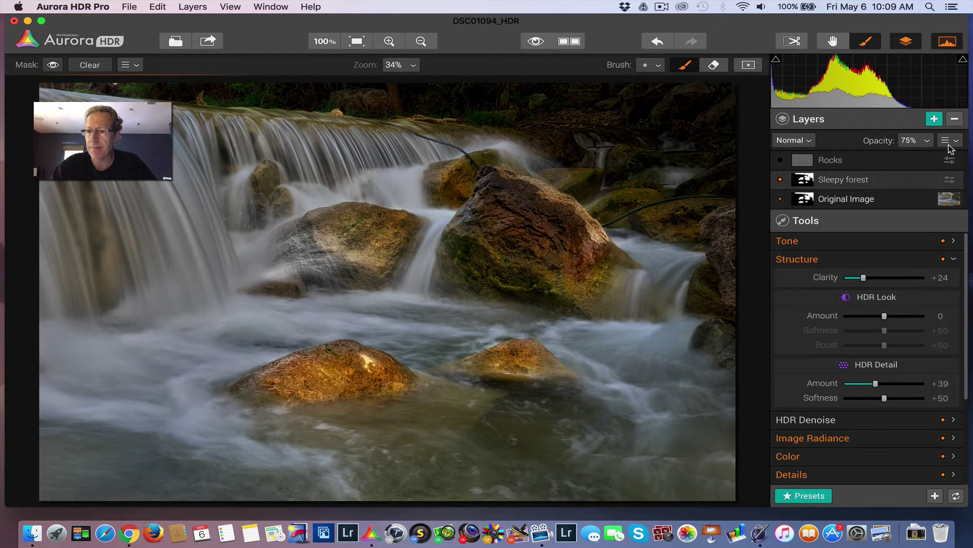
Paste the existing rock mask onto Rocks and raise its Clarity to +20.
click(950, 143)
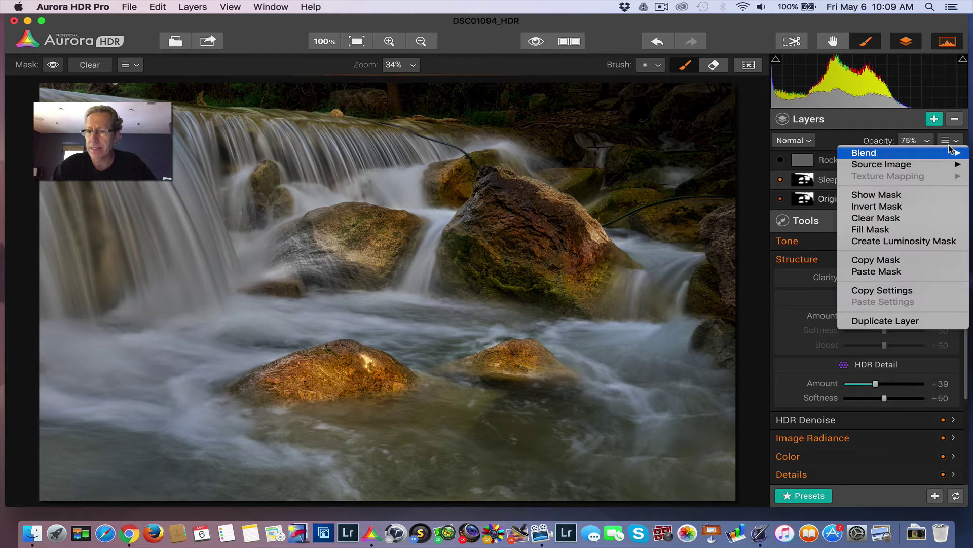
click(901, 259)
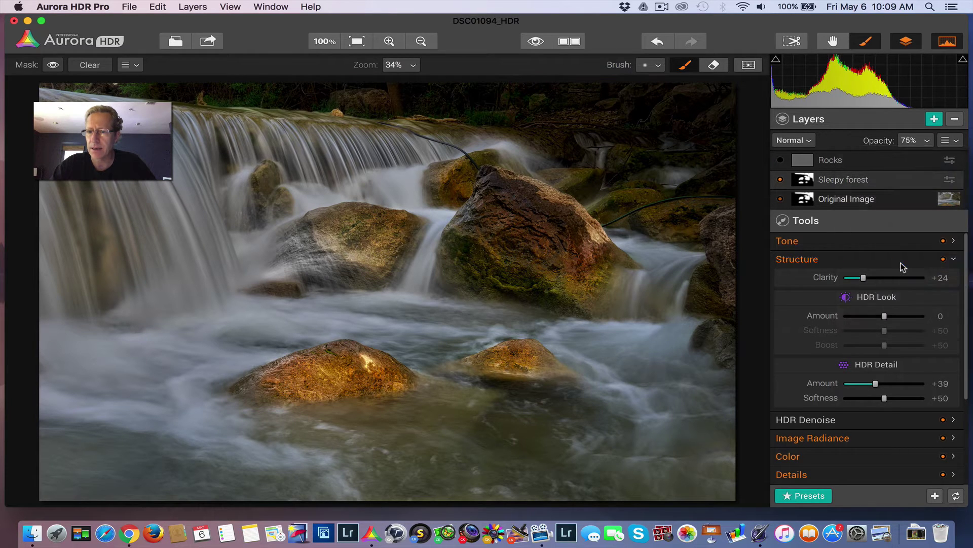
click(950, 143)
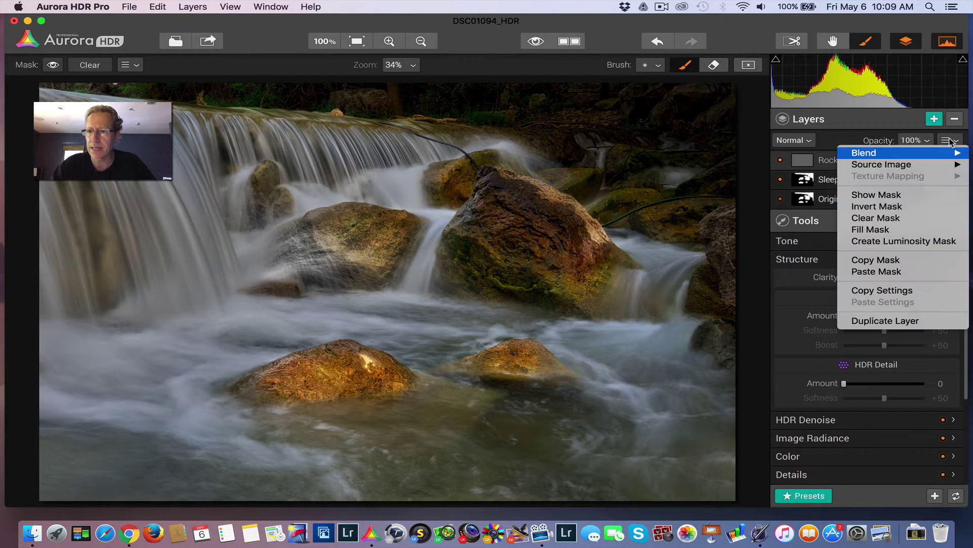
click(899, 272)
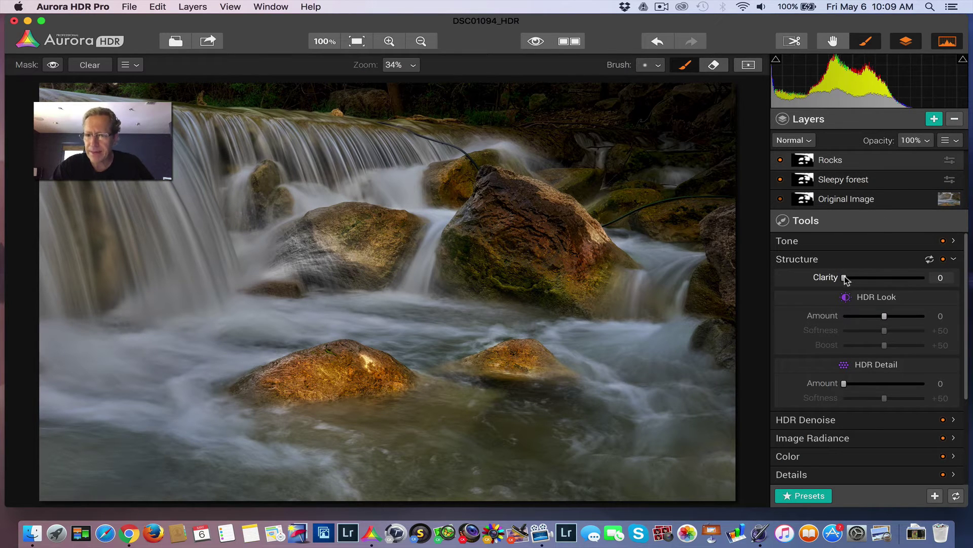
drag(847, 279, 861, 280)
Set HDR Look Amount to +32 and switch to the mask eraser with an adjusted brush size.
drag(886, 316, 899, 318)
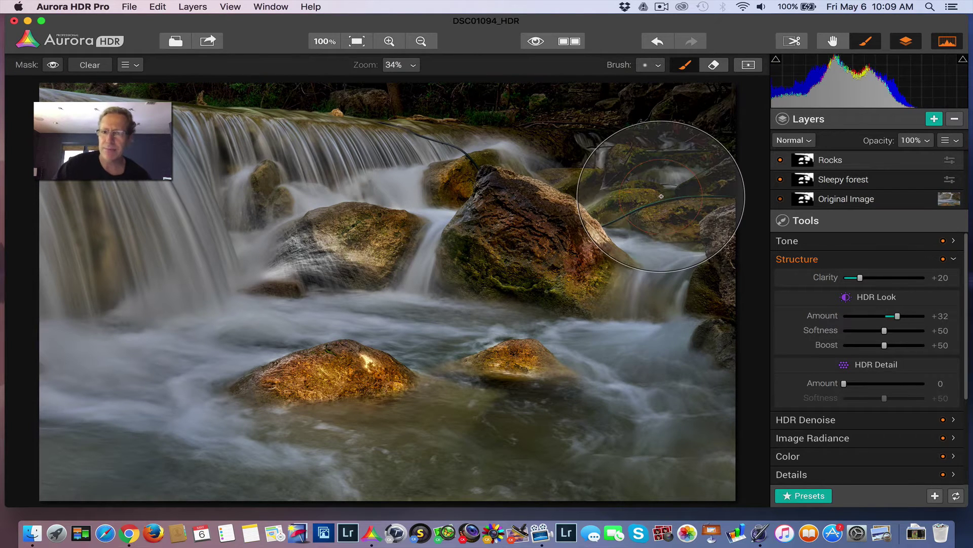
click(716, 66)
key(bracketleft)
key(bracketleft)
key(bracketleft)
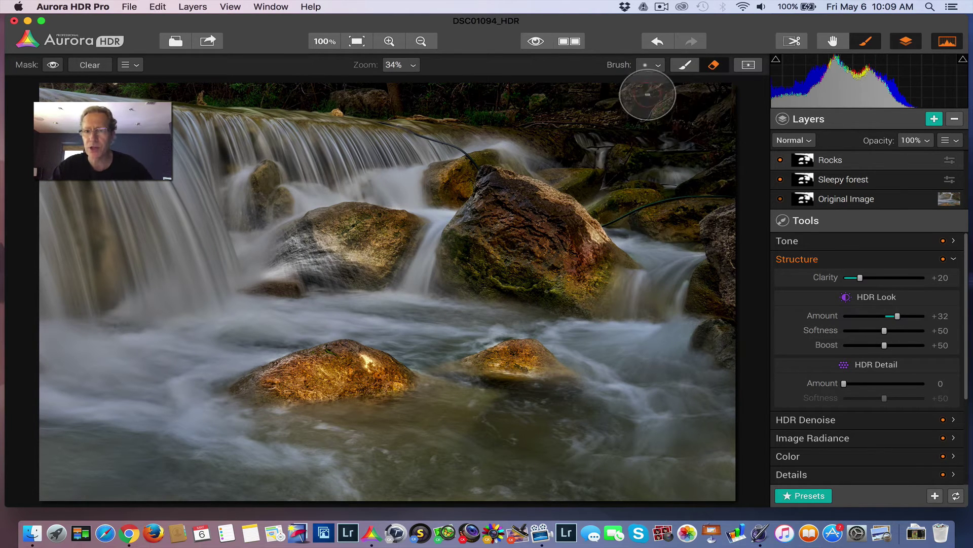
click(650, 66)
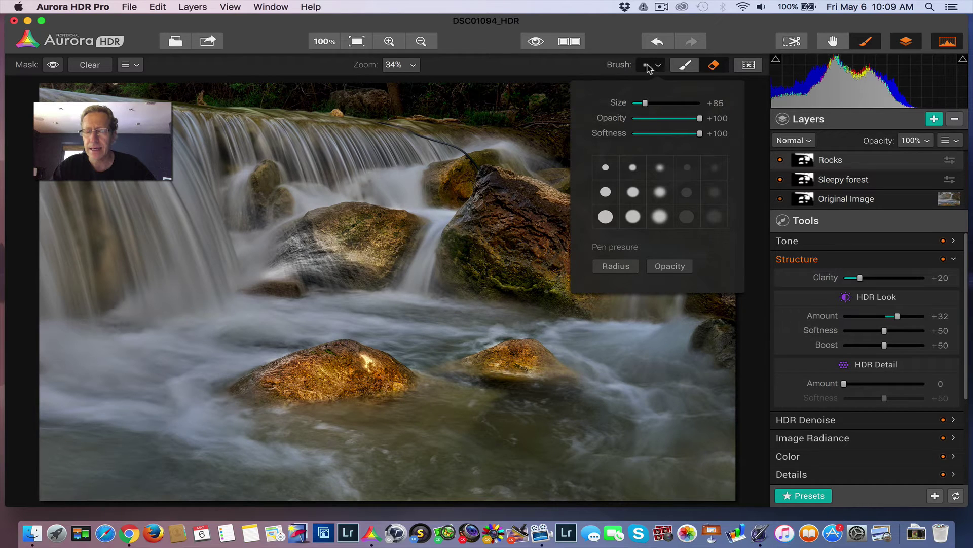
drag(645, 102, 652, 103)
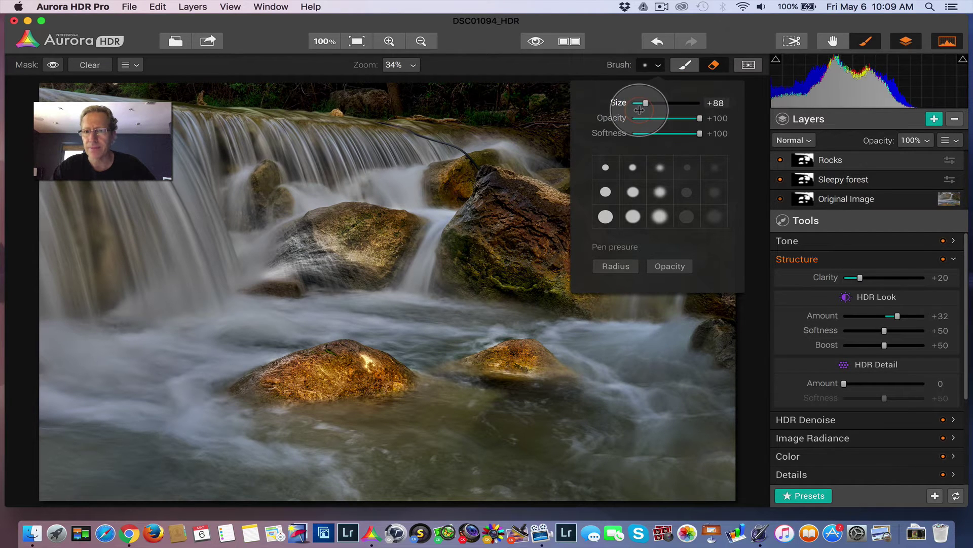
click(649, 66)
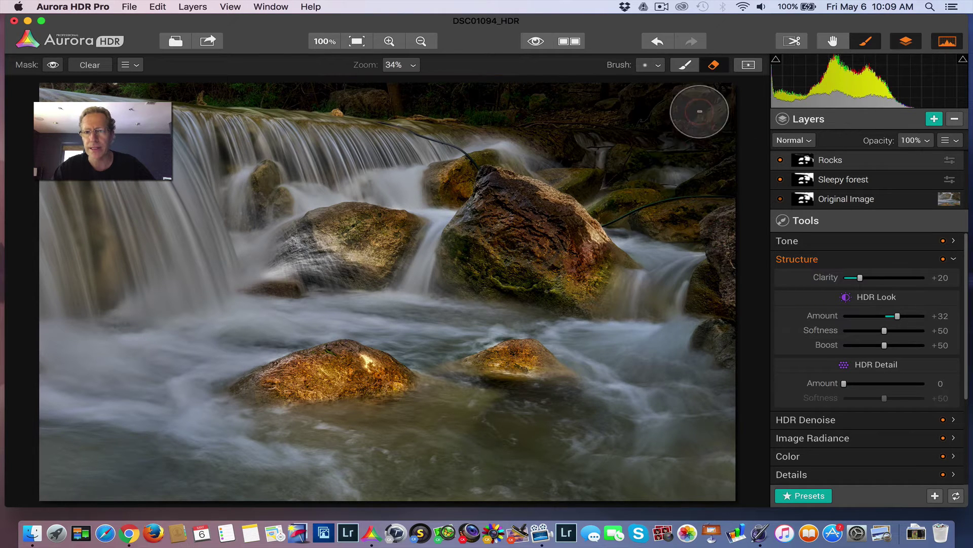
Toggle the mask overlay on and off to check the Rocks mask coverage.
click(53, 64)
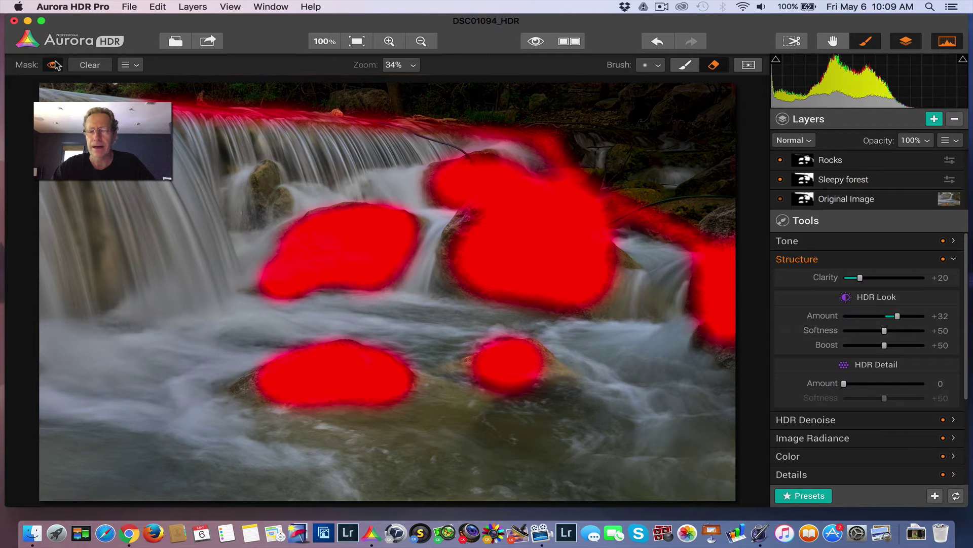
click(53, 65)
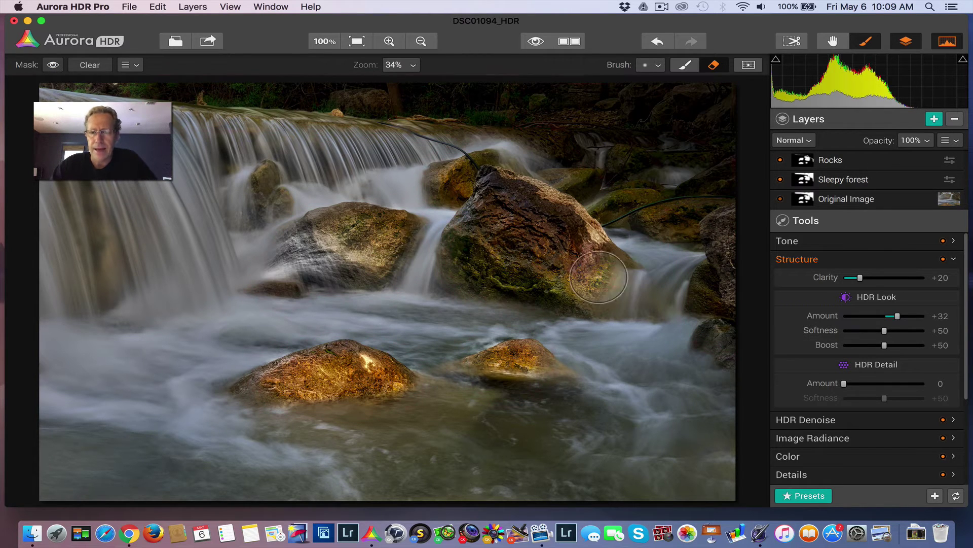
click(54, 65)
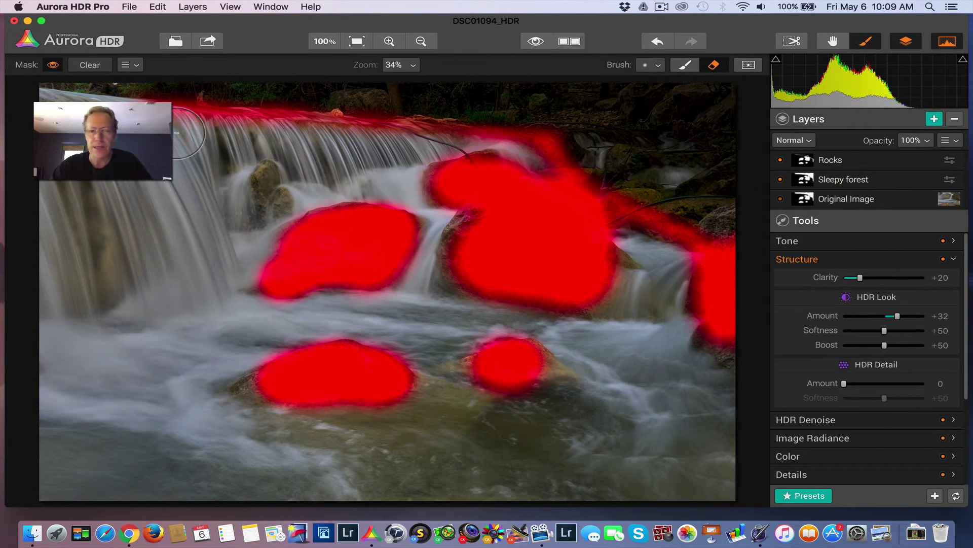
click(55, 67)
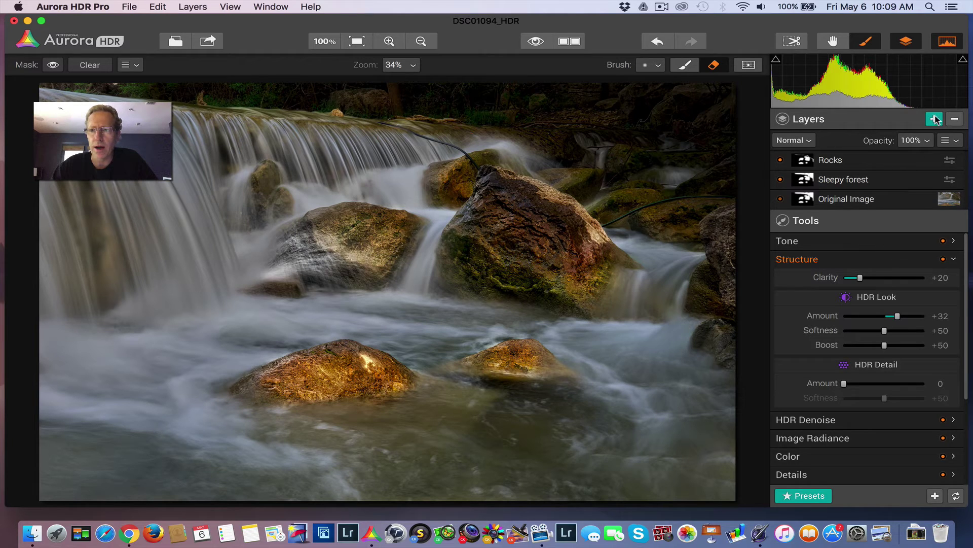
Add a new layer above Rocks named 'Water'.
key(super+shift+n)
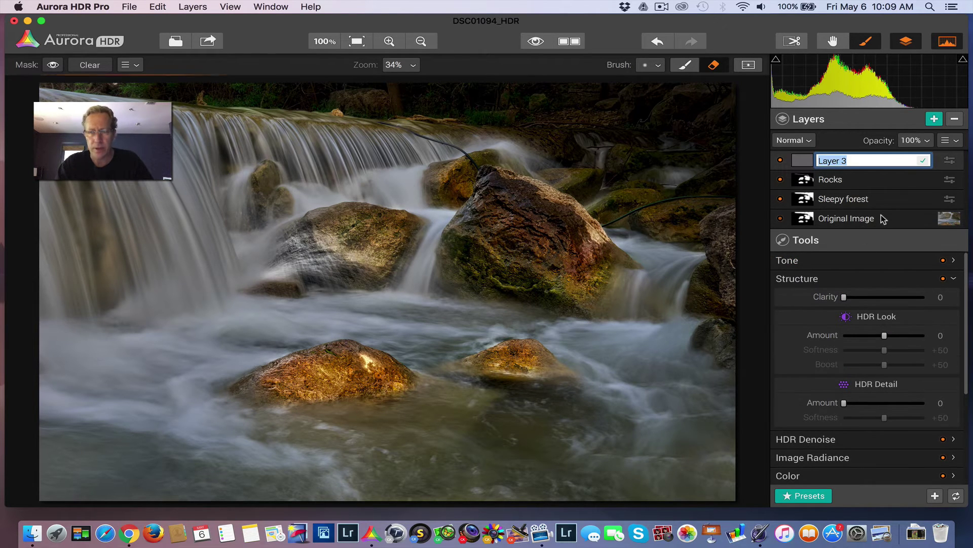
text(Water)
key(Return)
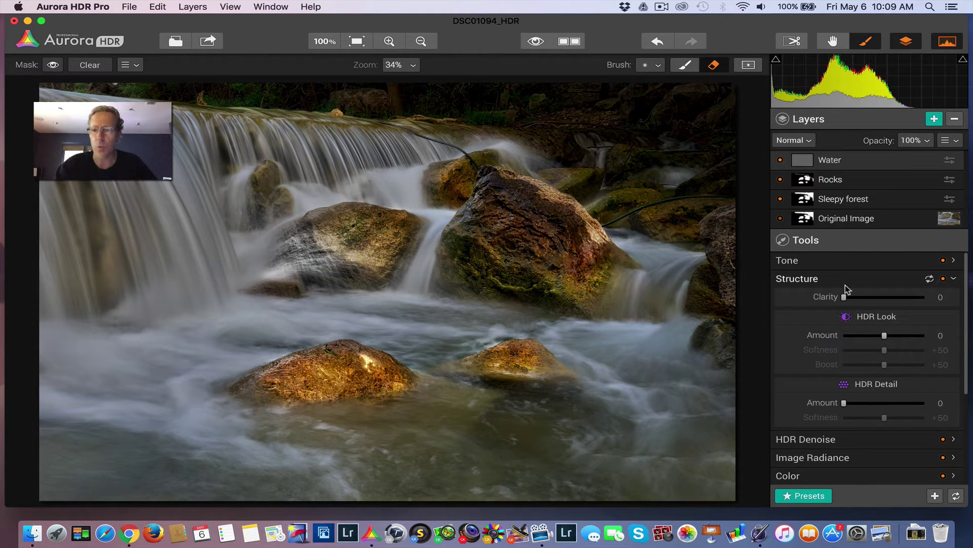
click(844, 282)
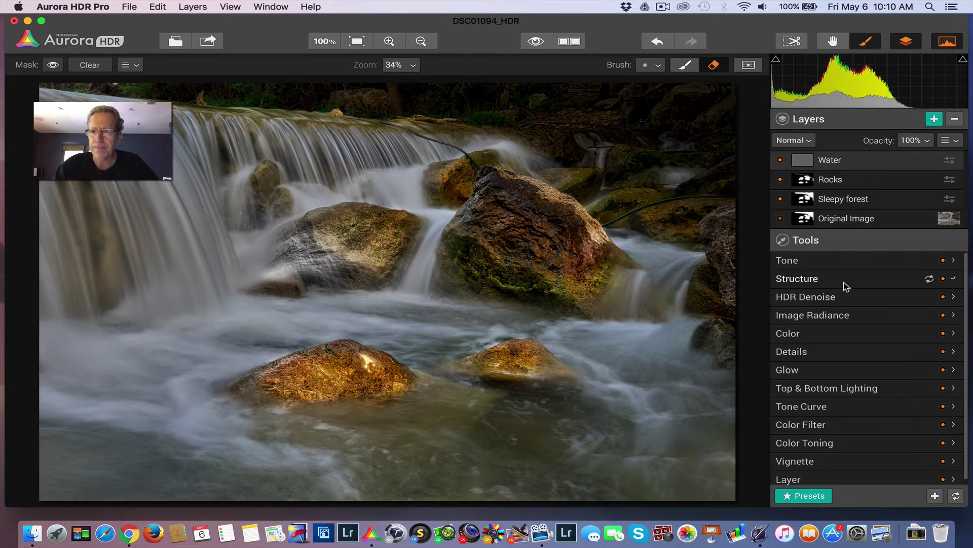
Copy the Rocks layer's mask onto the Water layer and invert it.
click(875, 178)
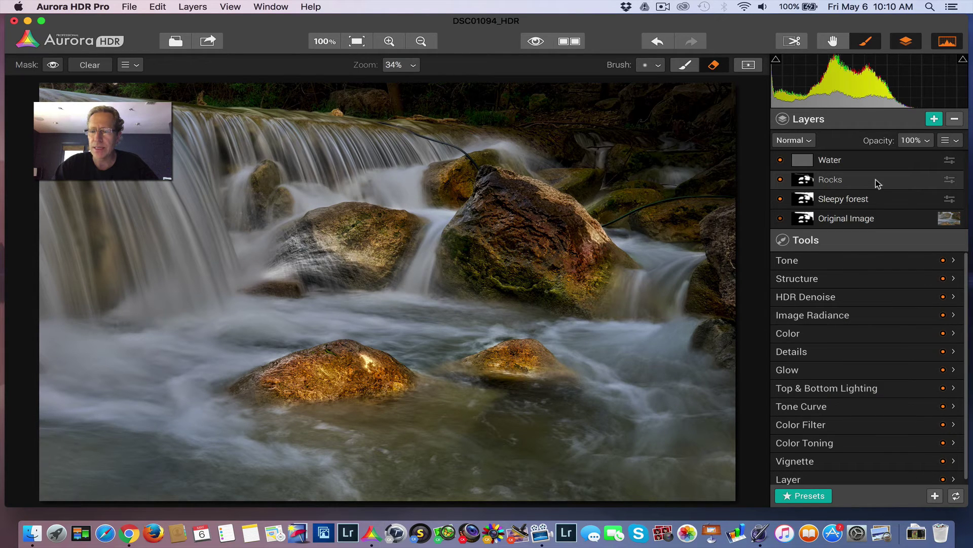
click(948, 142)
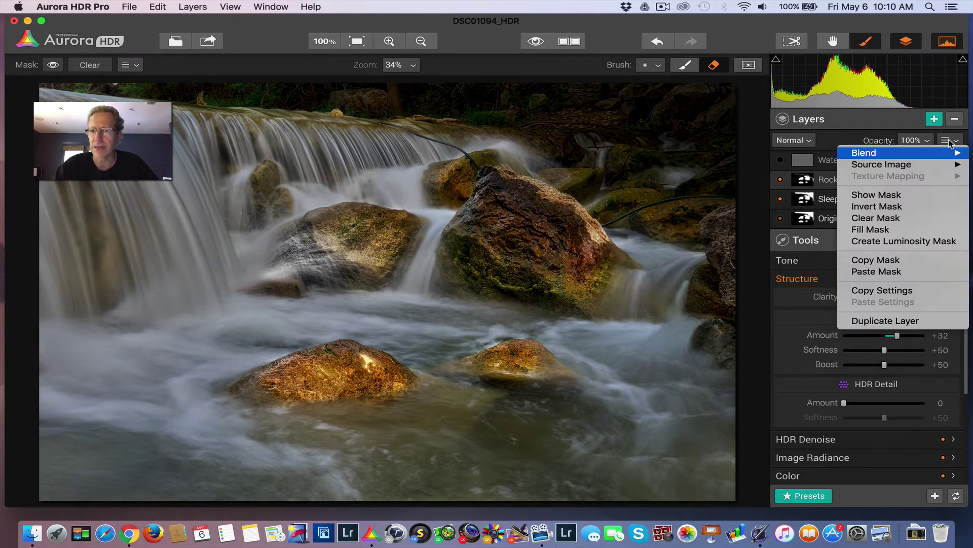
click(878, 260)
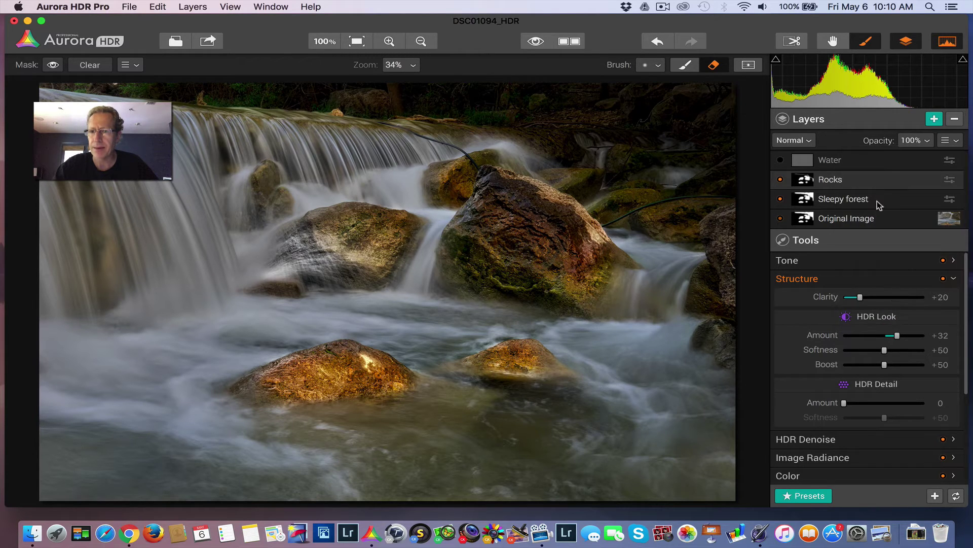
click(949, 140)
click(888, 270)
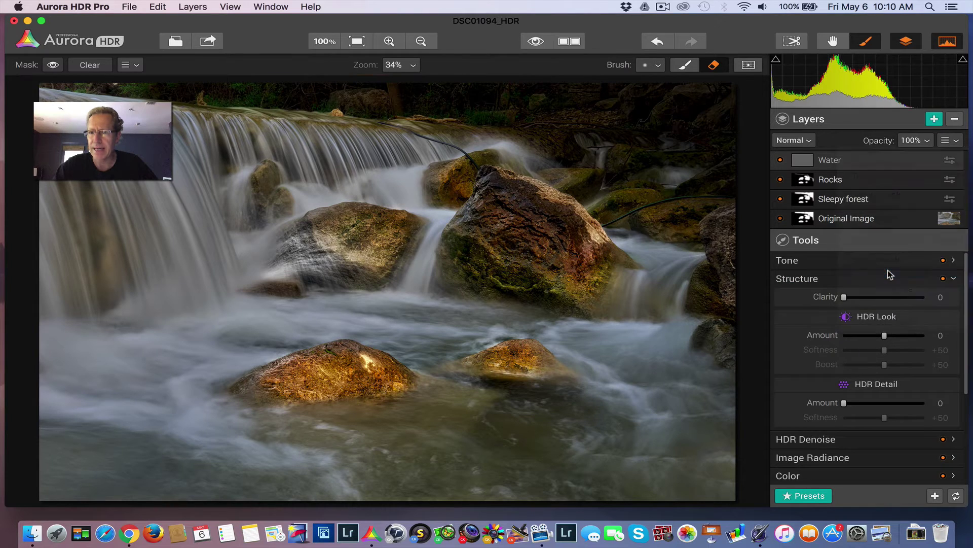
click(949, 140)
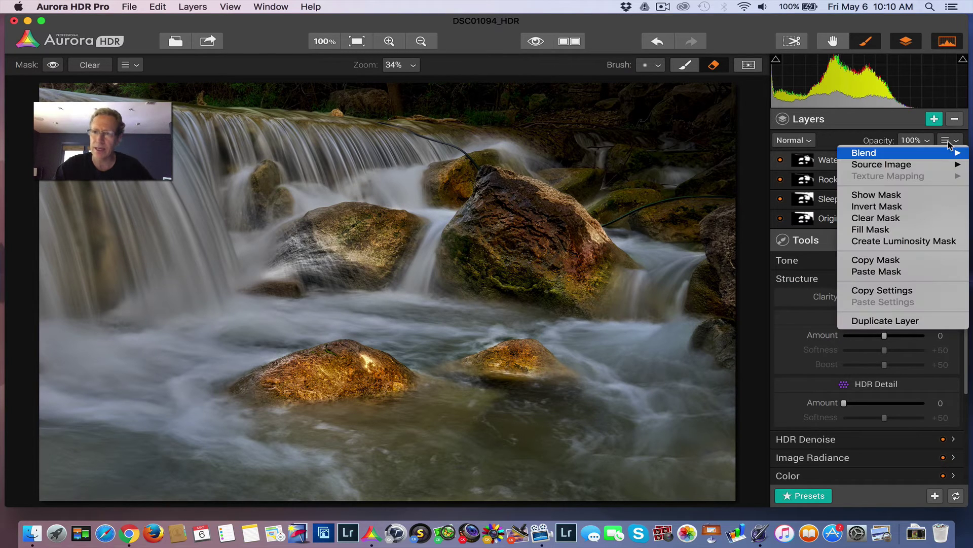
click(899, 208)
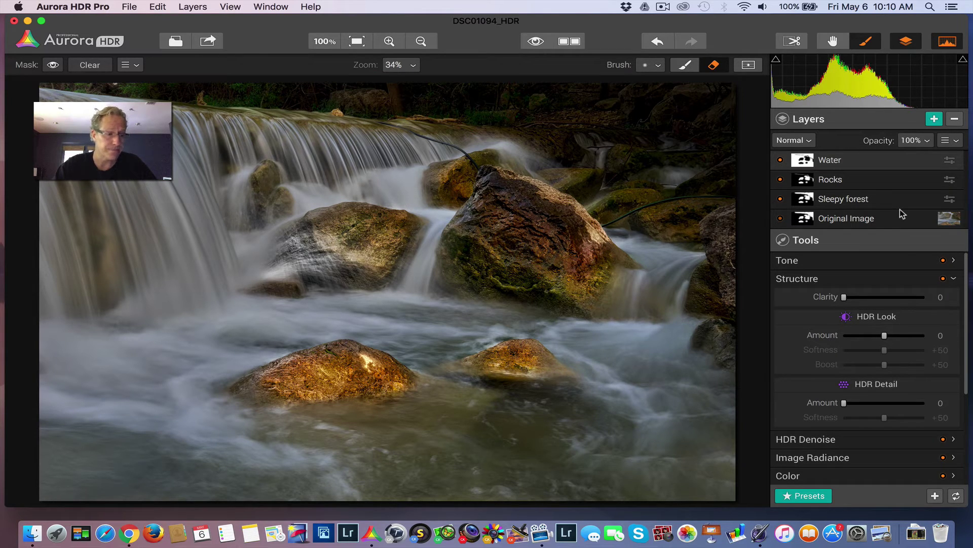
Apply the Realistic Dreamy preset from the Realistic HDR category to the Water layer.
click(805, 494)
click(790, 373)
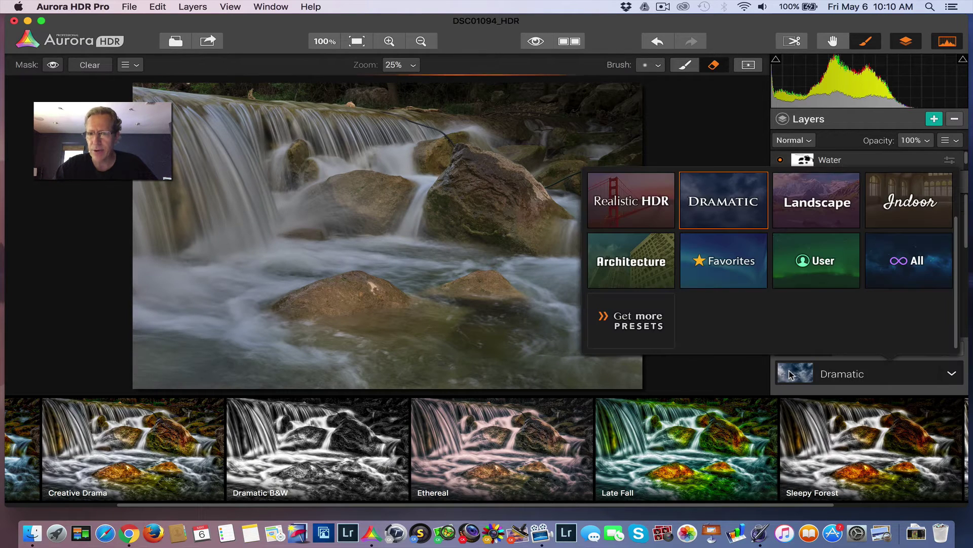
click(640, 203)
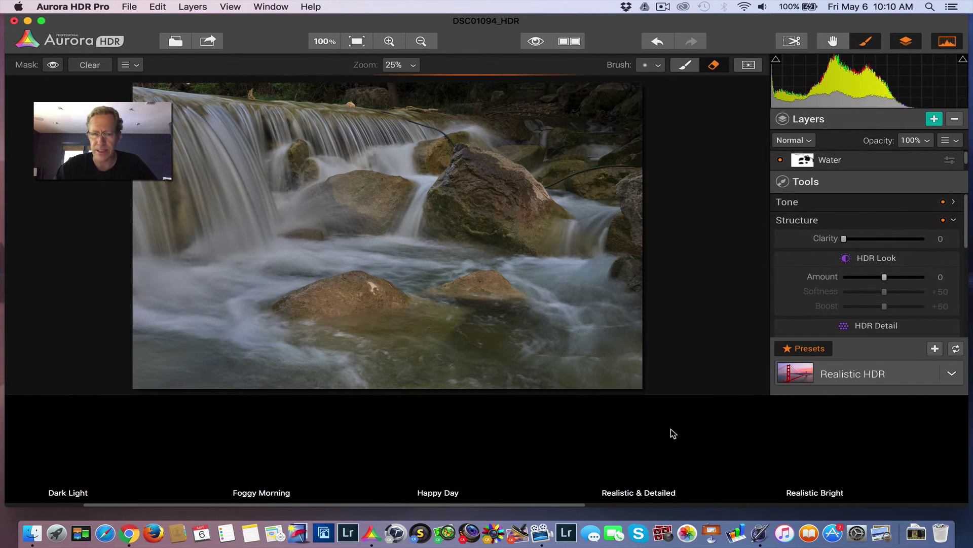
scroll(670, 430, right, 5)
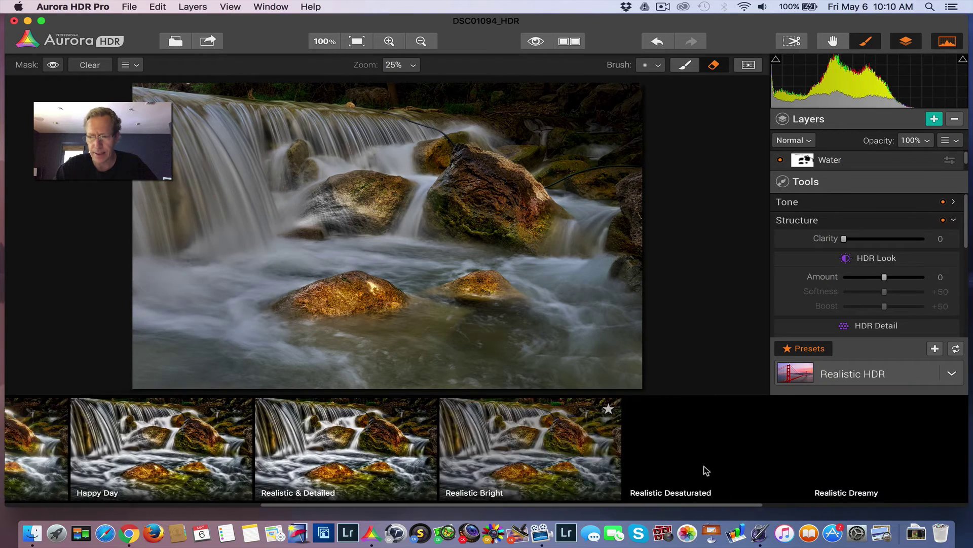
scroll(706, 471, right, 5)
click(757, 433)
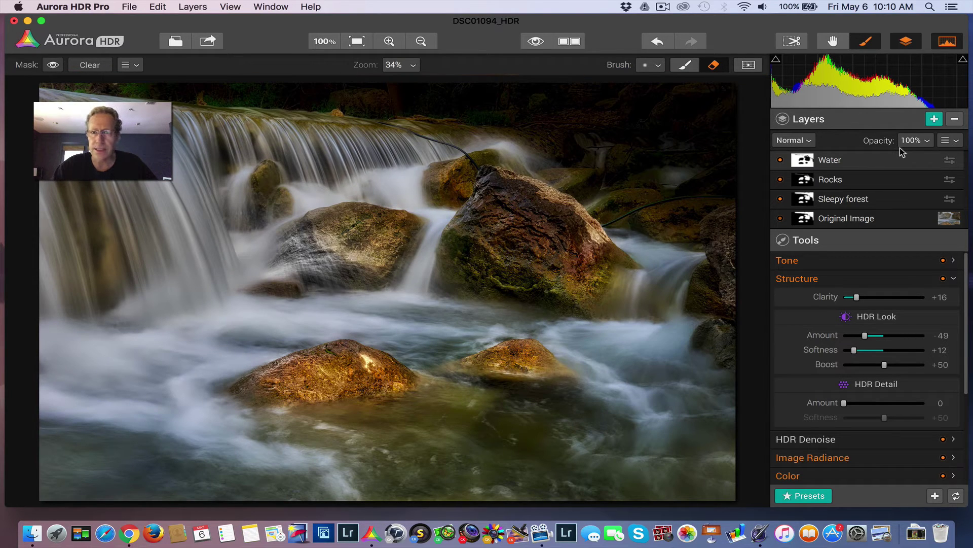
Lower the Water layer's opacity to 70%.
click(913, 141)
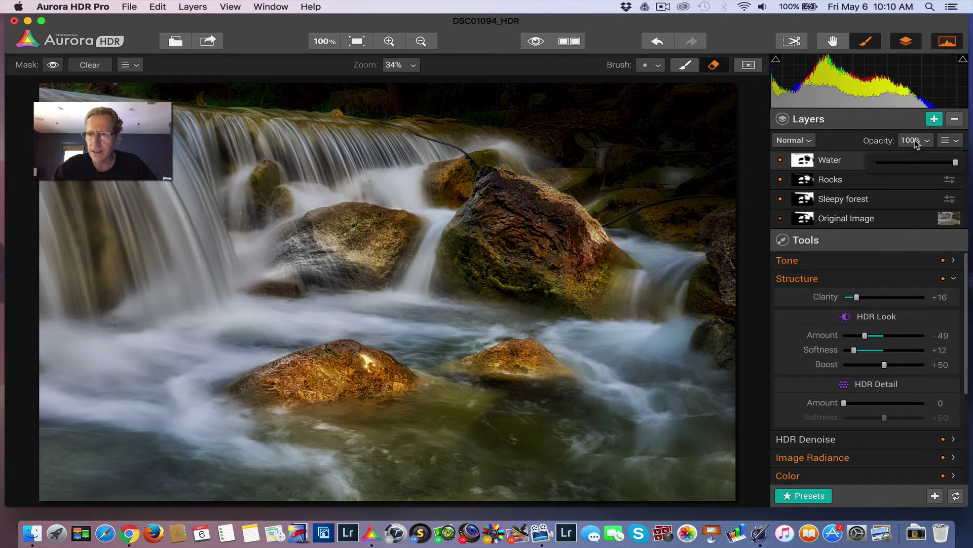
drag(956, 164, 933, 164)
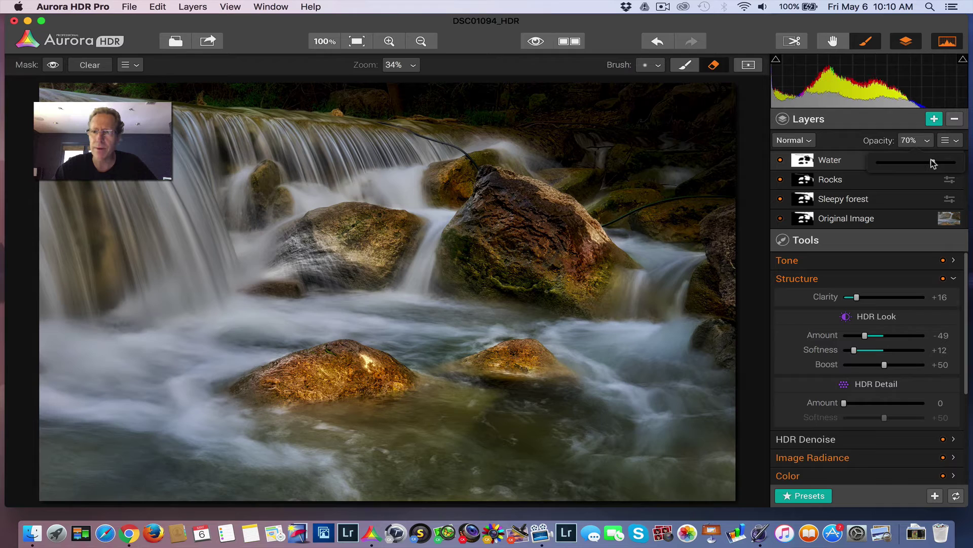
click(905, 142)
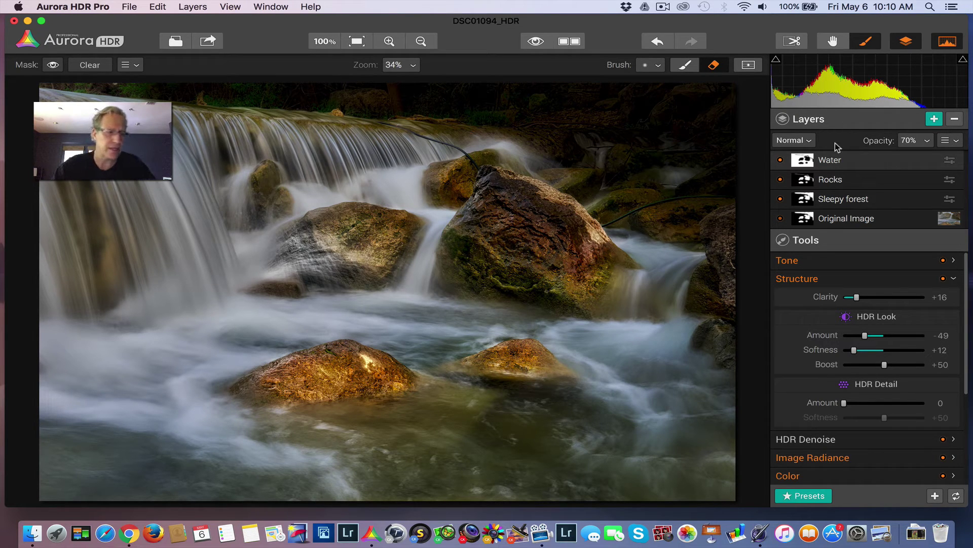
Cool the Water layer's colour Temperature to -9.
click(856, 285)
click(849, 336)
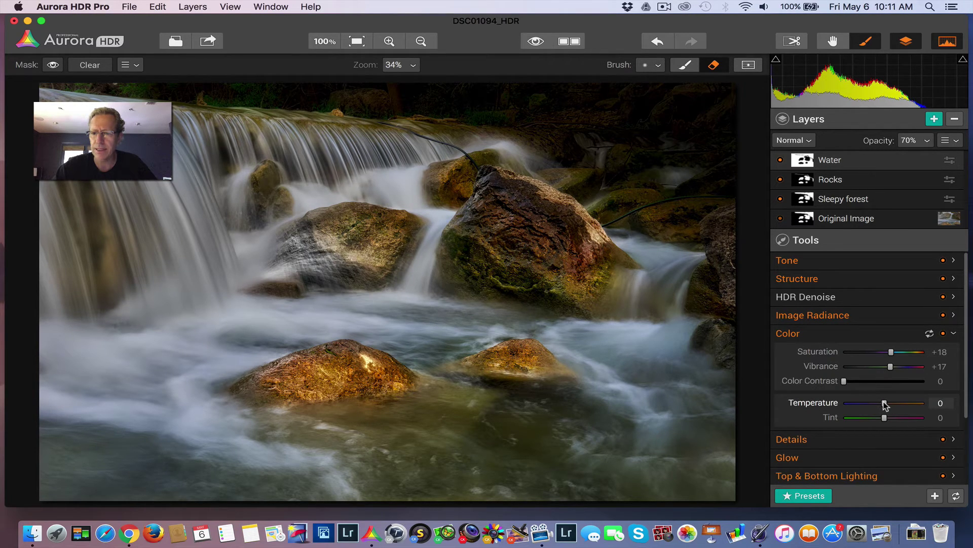
drag(882, 404, 881, 404)
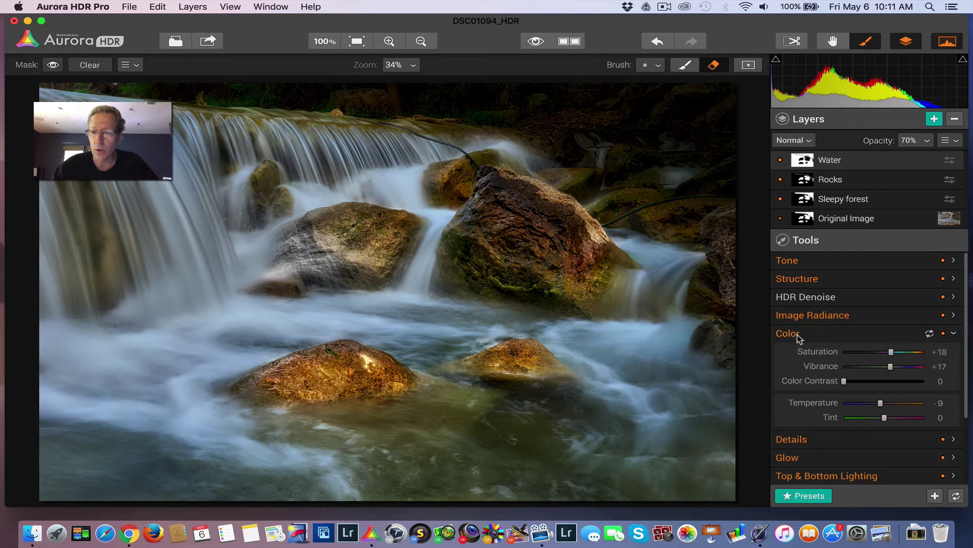
Apply HDR Denoise with Amount +20 and Smooth +13, toggling it off and on to compare.
click(842, 300)
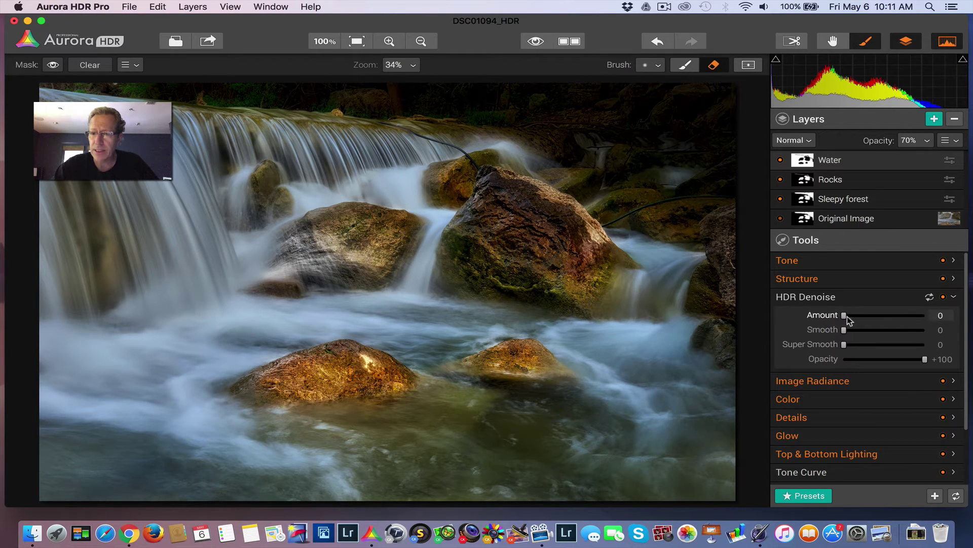
mouse_move(847, 314)
mouse_down()
mouse_move(858, 317)
mouse_move(855, 330)
mouse_up()
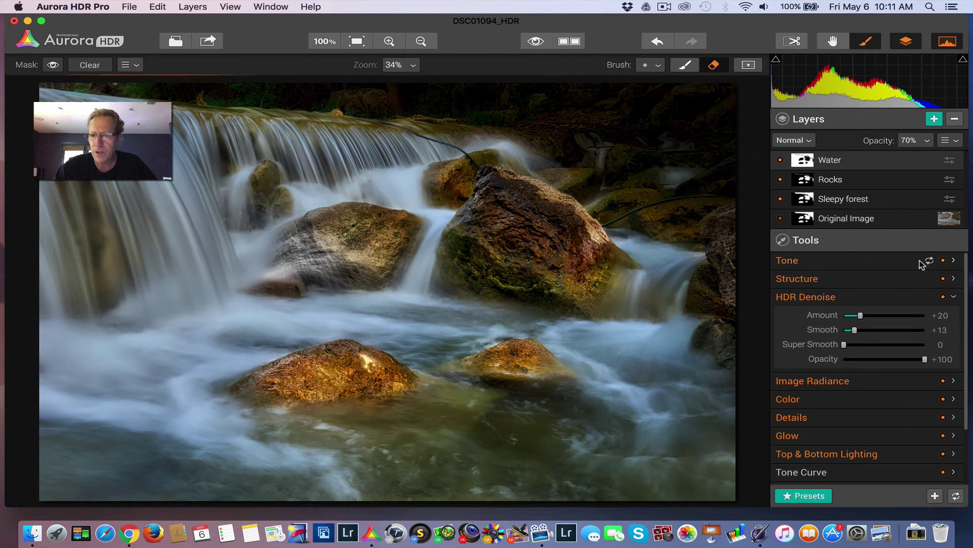
click(943, 298)
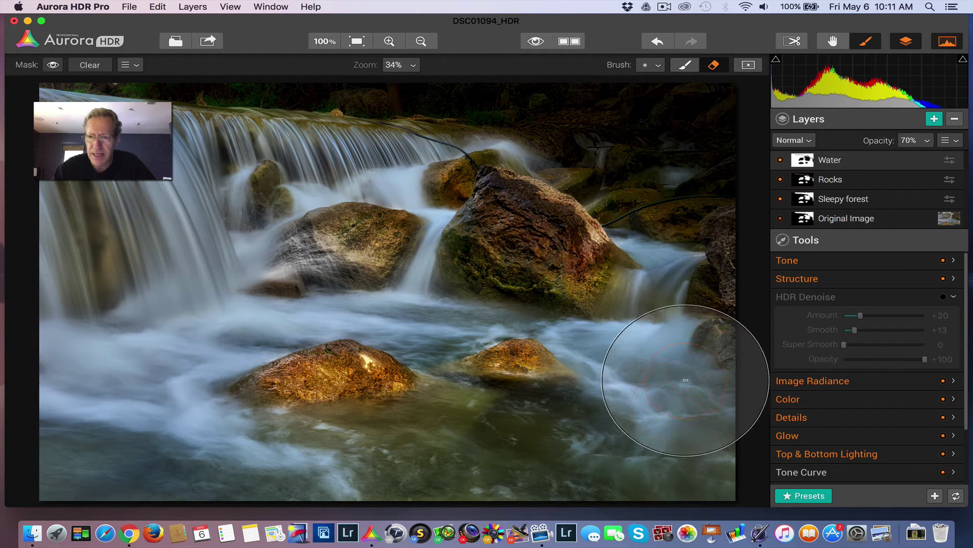
click(943, 298)
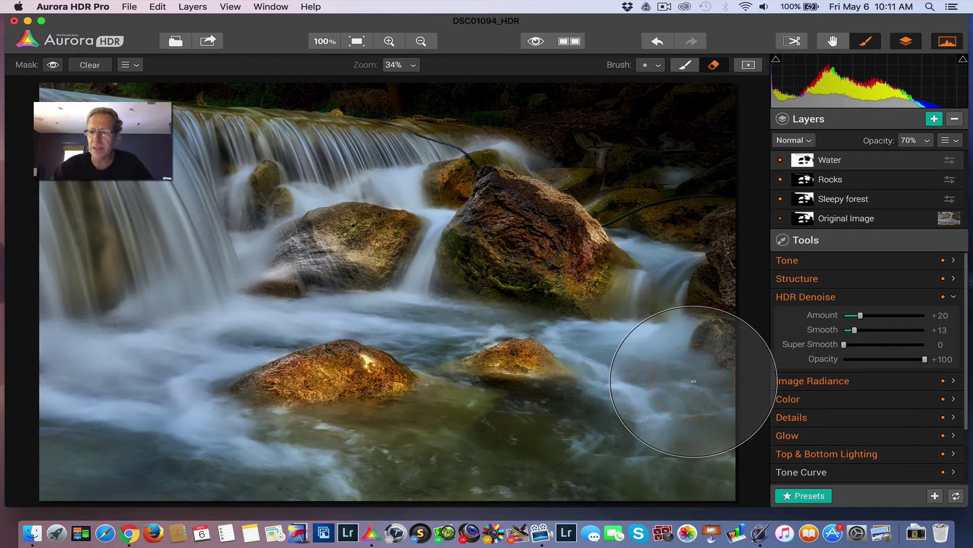
Raise the Color Filter Blue saturation to +16 on the Water layer.
click(838, 298)
scroll(850, 358, down, 1)
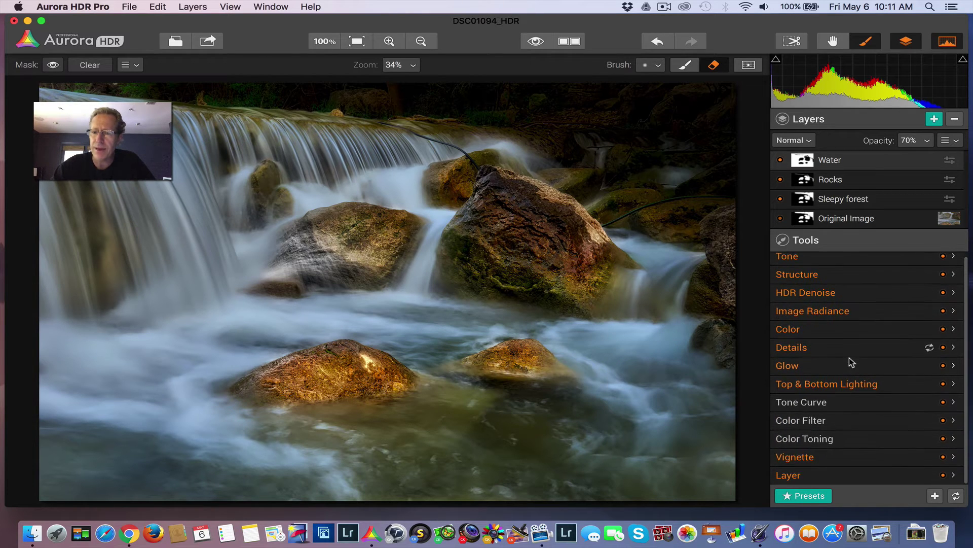
click(837, 420)
scroll(837, 421, down, 5)
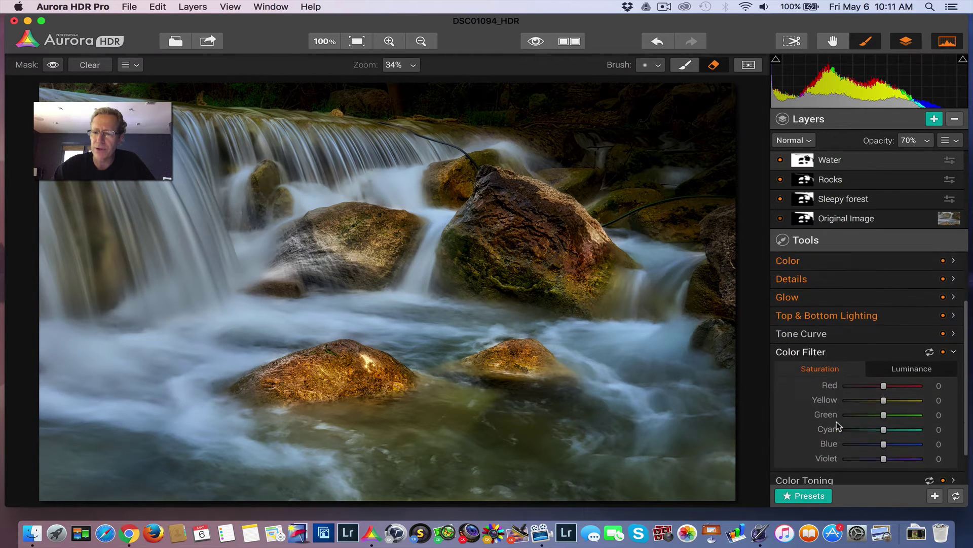
drag(883, 425, 891, 427)
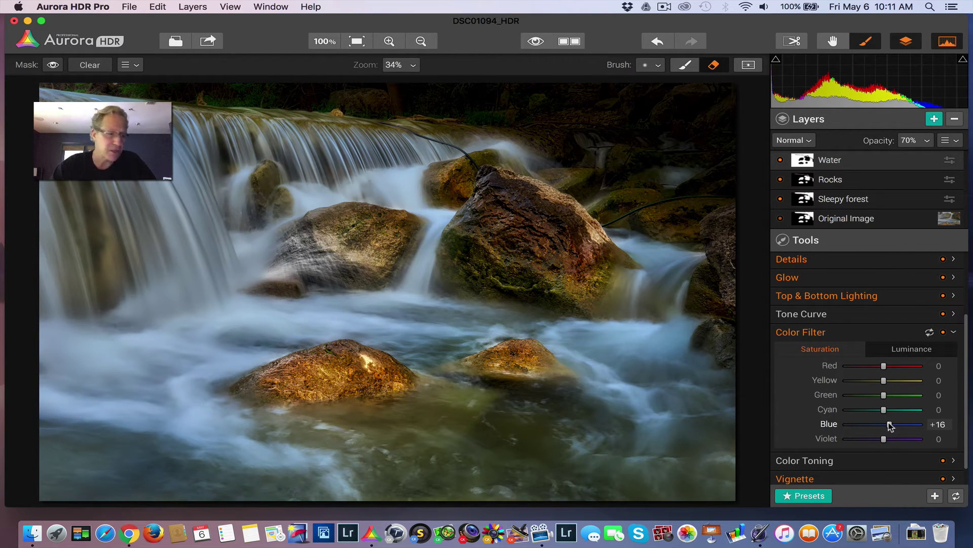
Lower Blue luminance to -13, then toggle the Water layer off and on to compare.
click(902, 348)
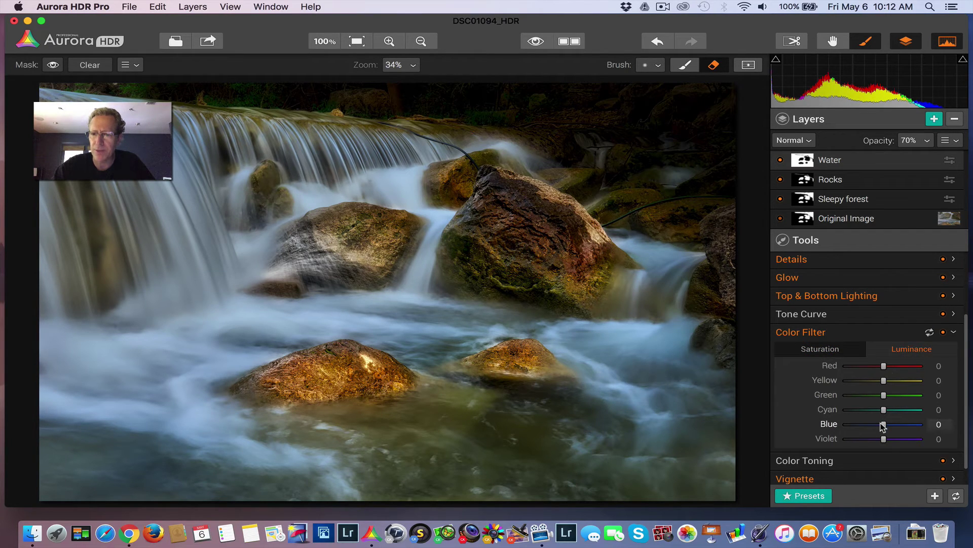
drag(879, 426, 877, 426)
click(864, 337)
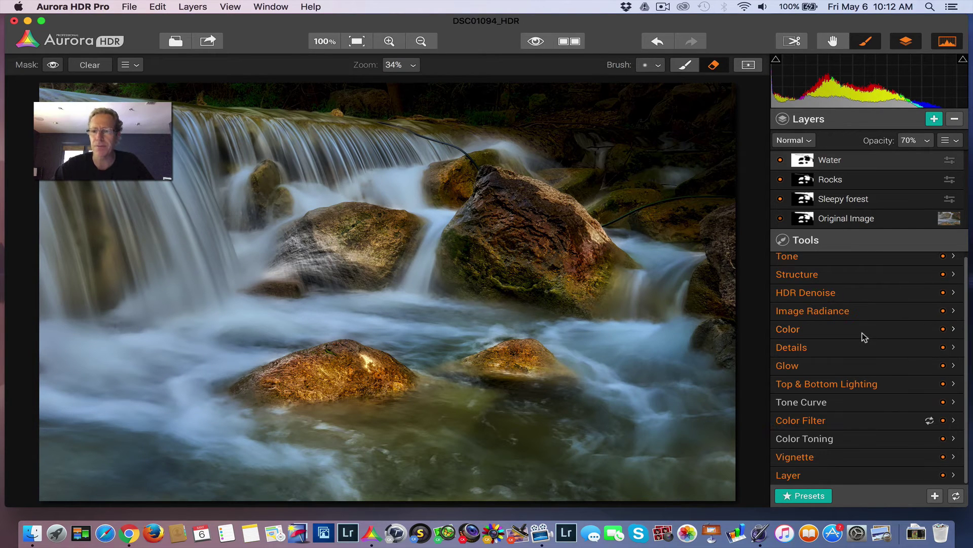
click(781, 161)
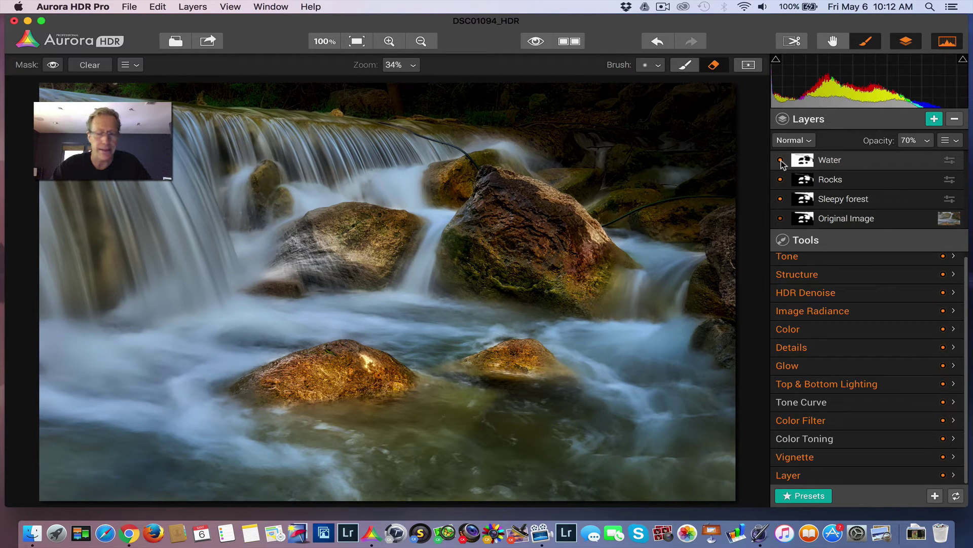
Add a new top layer named 'Realistic Dreamy'.
click(934, 120)
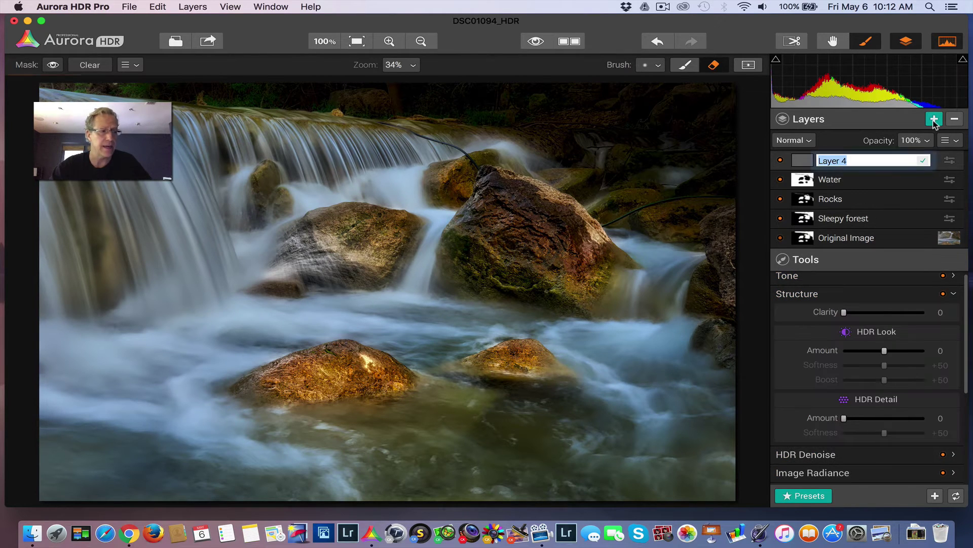
text(Re)
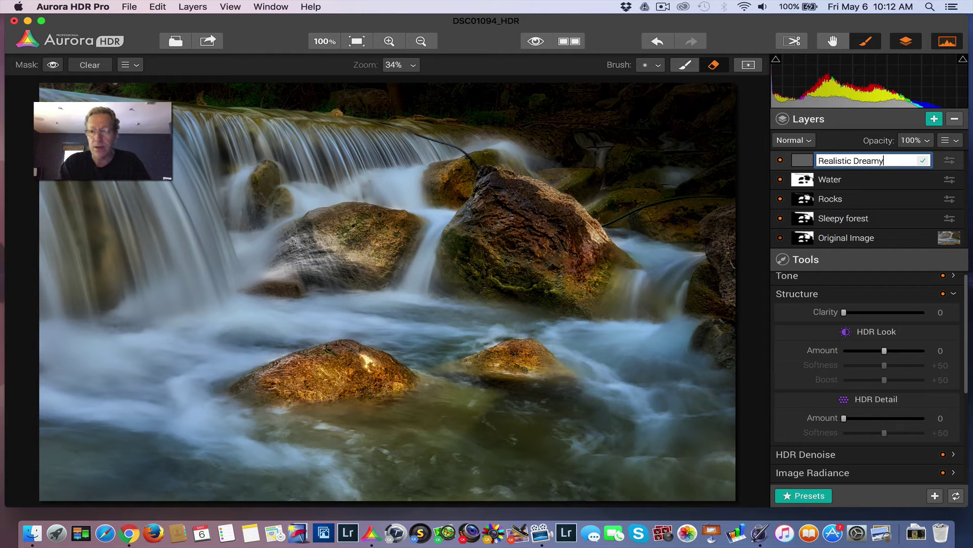
text(alistic Dreamy)
key(Return)
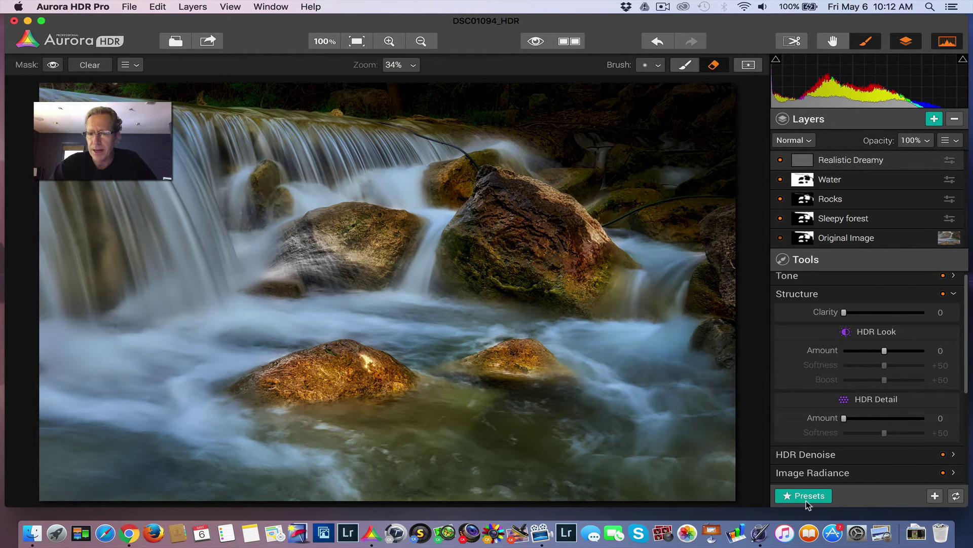
Apply the Realistic Dreamy preset to the new layer.
click(806, 501)
click(667, 452)
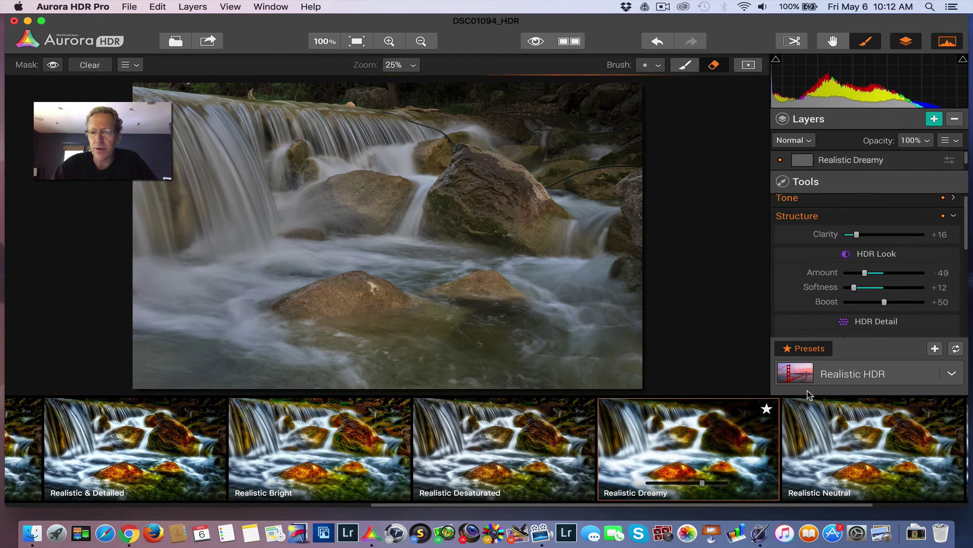
click(810, 349)
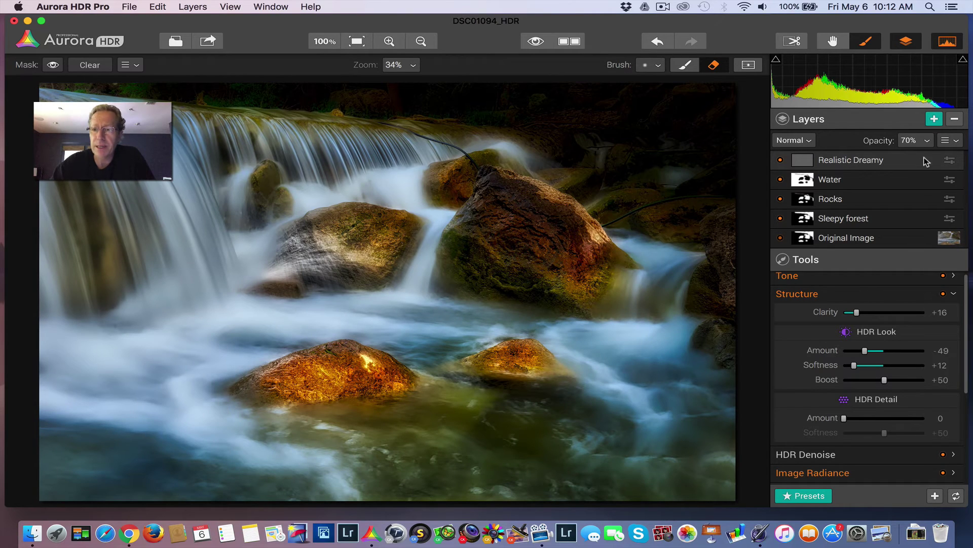
click(921, 141)
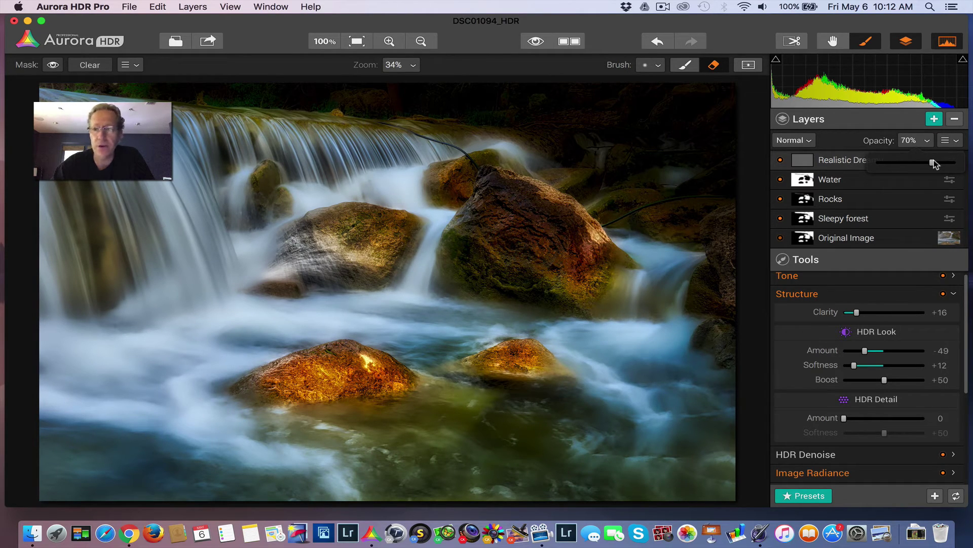
drag(932, 162, 898, 164)
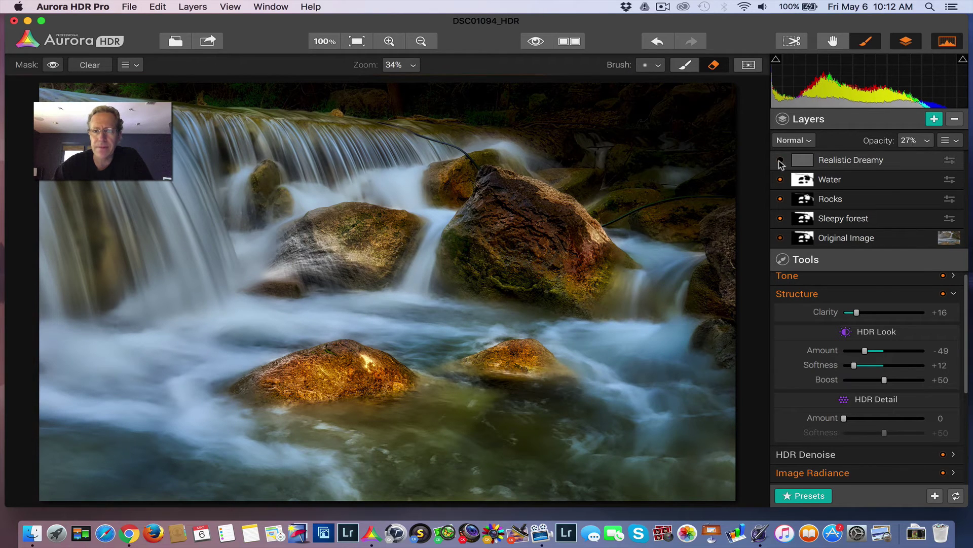
click(780, 161)
click(780, 161)
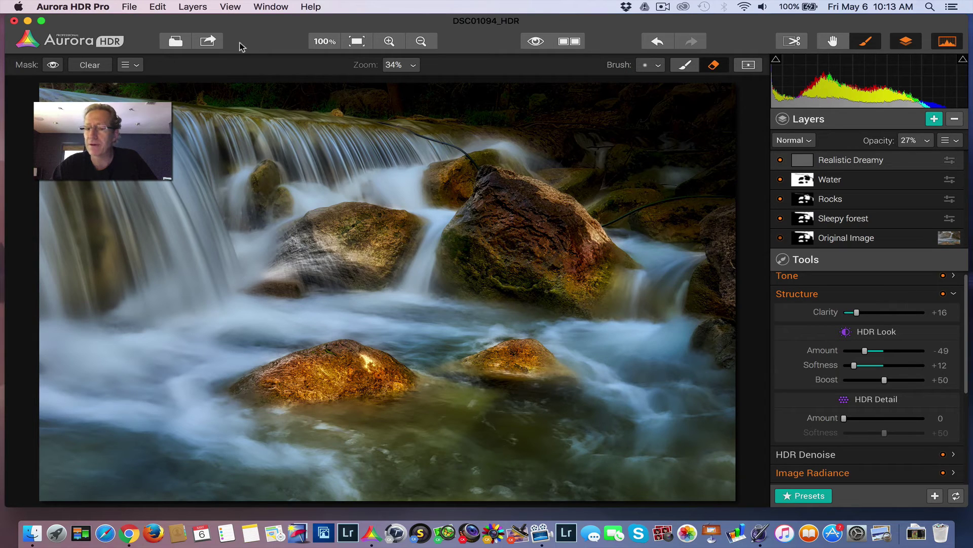
Open the waterfall image in Snapheal CK from the Save & Share options.
click(212, 40)
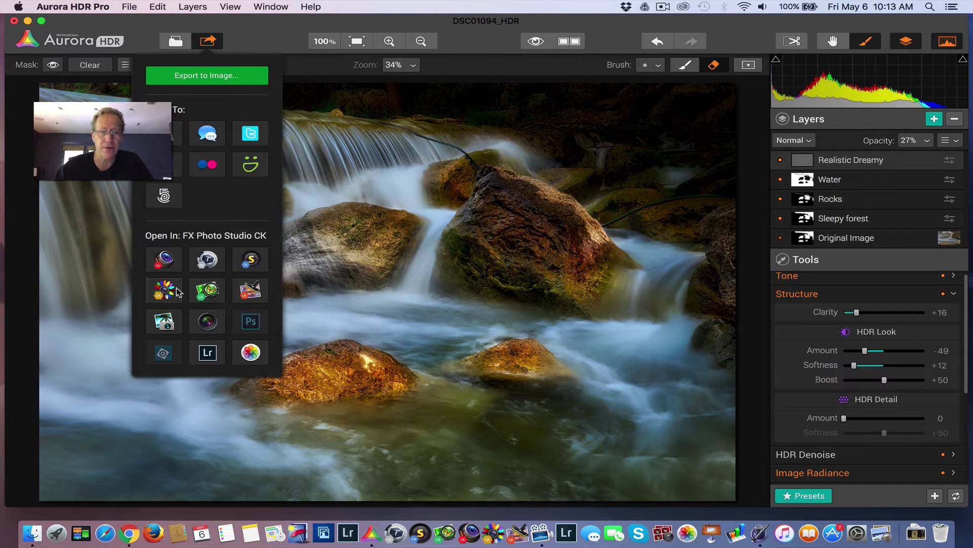
click(251, 262)
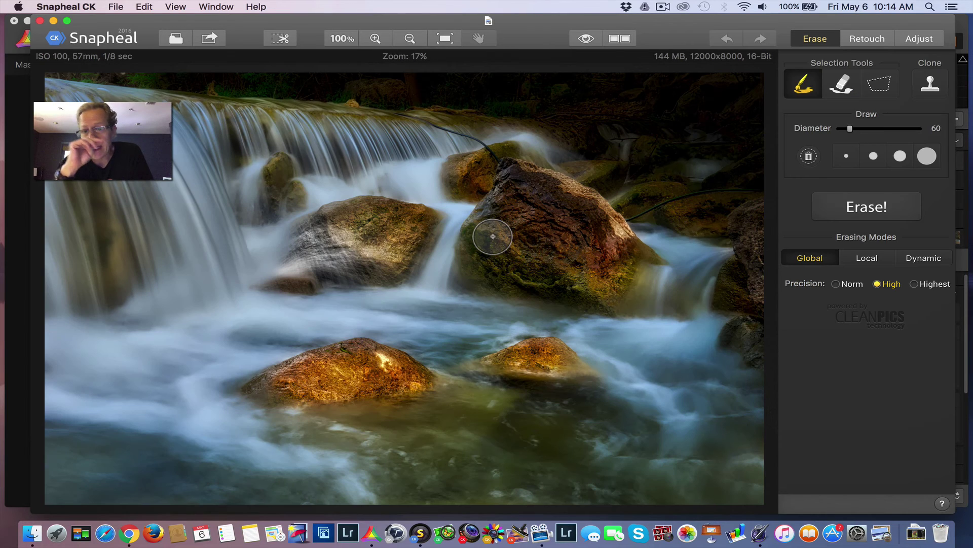
Set the brush Diameter to 10 and start marking the hose at the waterfall's top.
key(bracketleft)
key(bracketleft)
key(bracketleft)
key(bracketleft)
key(bracketleft)
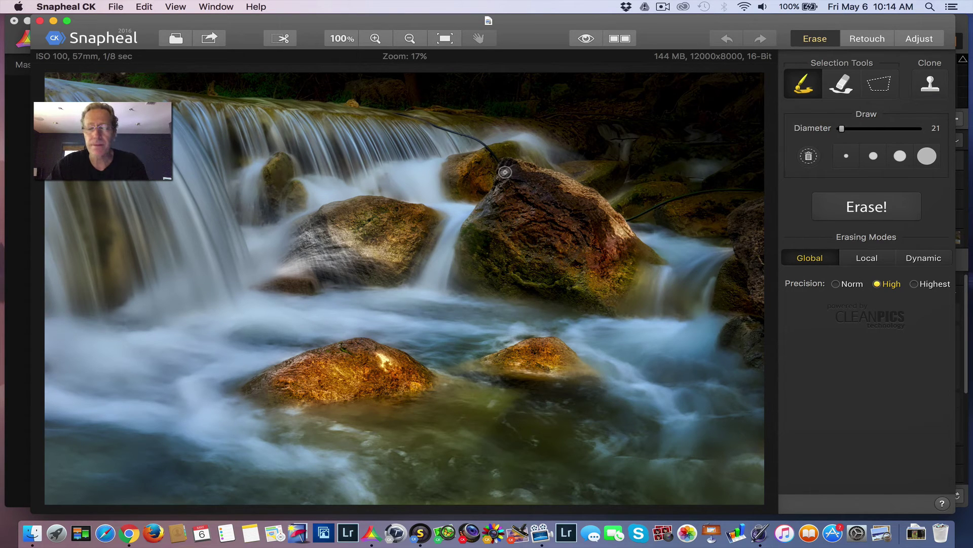
key([)
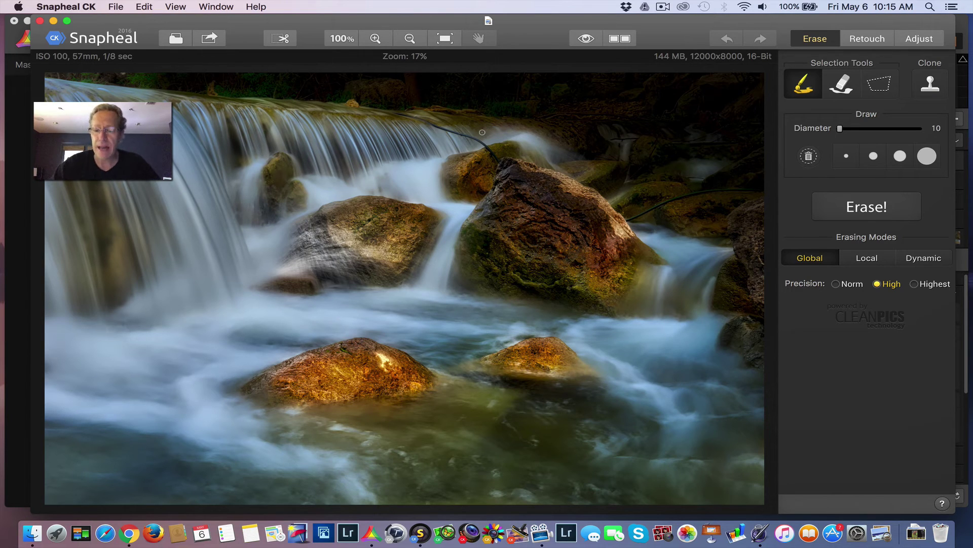
key(])
key(])
key(])
key(])
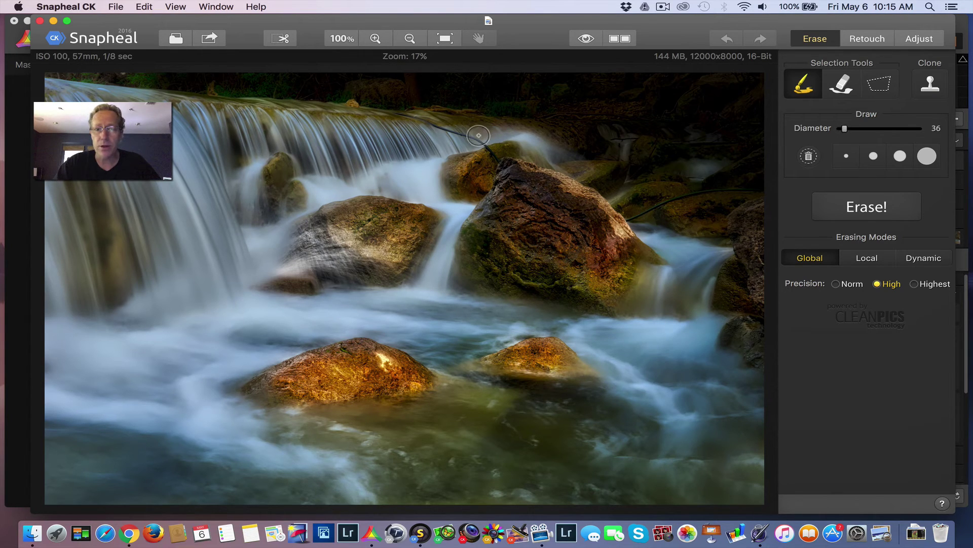
key([)
key([)
key([)
key([)
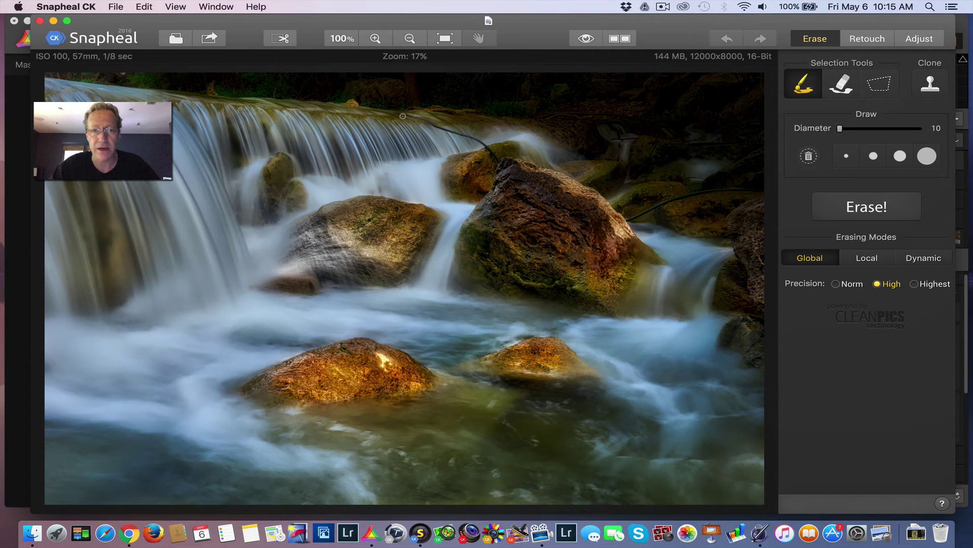
click(395, 112)
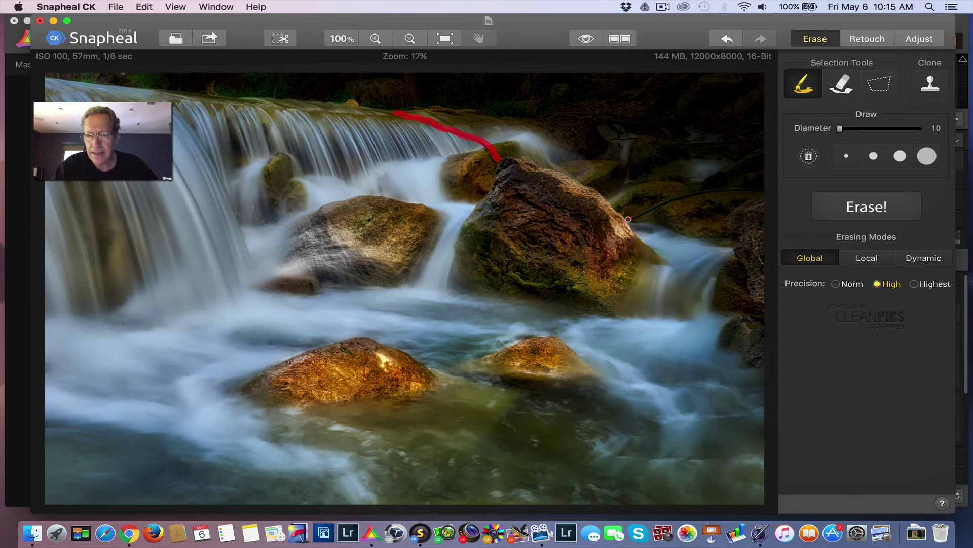
Paint over the hose above the big rock and erase it in Local mode.
drag(644, 212, 756, 189)
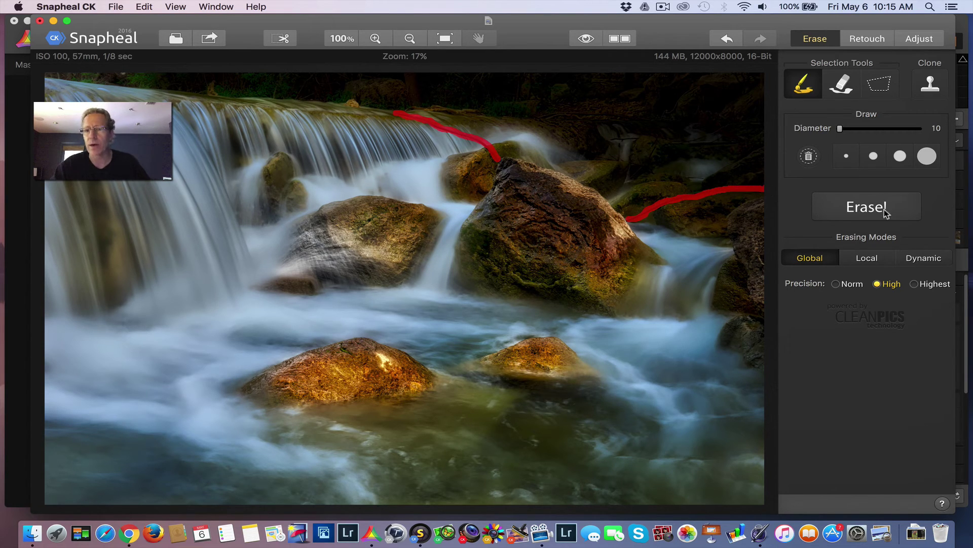
click(867, 259)
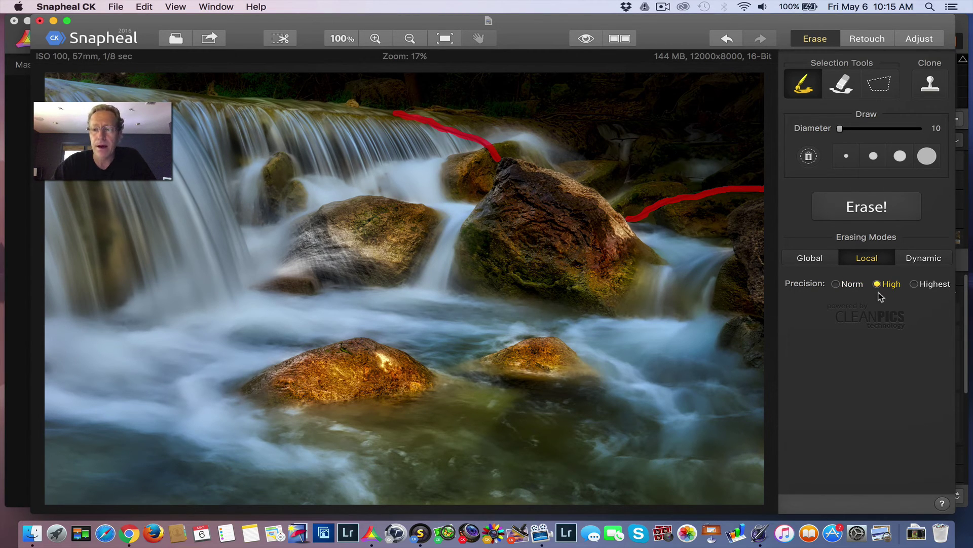
click(878, 211)
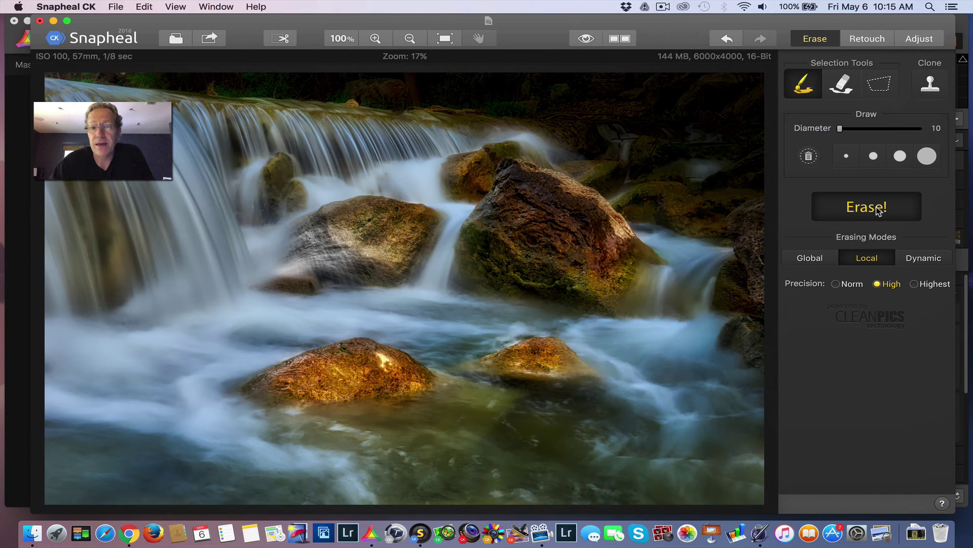
Compare the erased result against the original showing the hose.
click(587, 39)
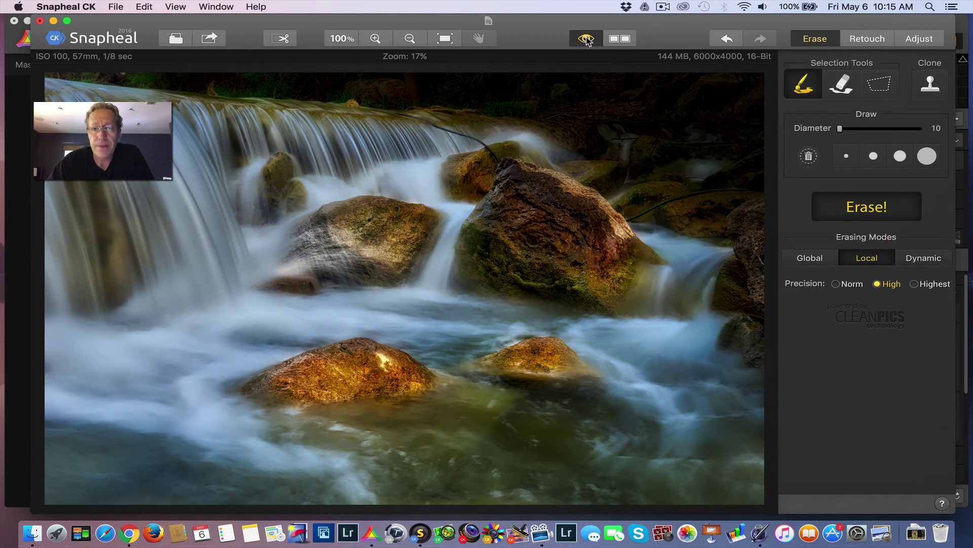
click(586, 39)
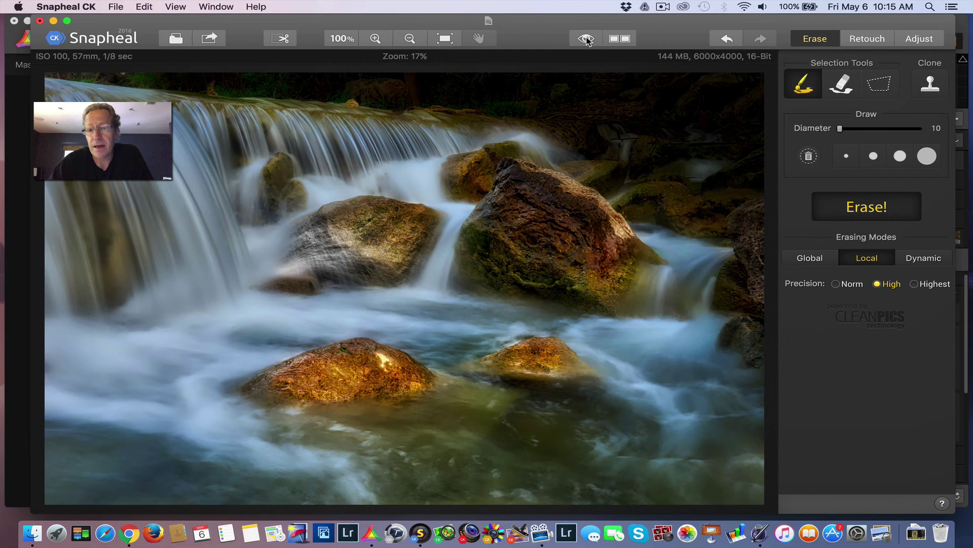
click(587, 39)
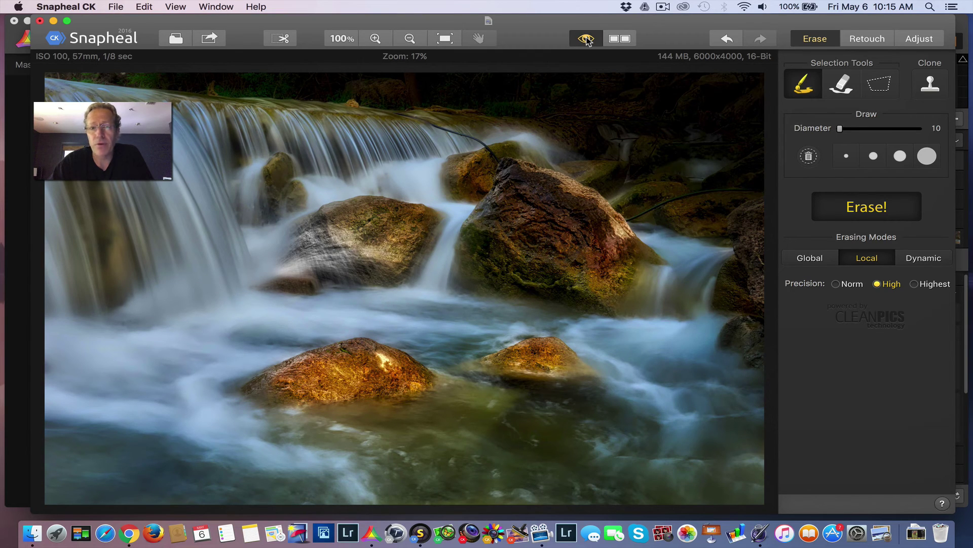
click(587, 39)
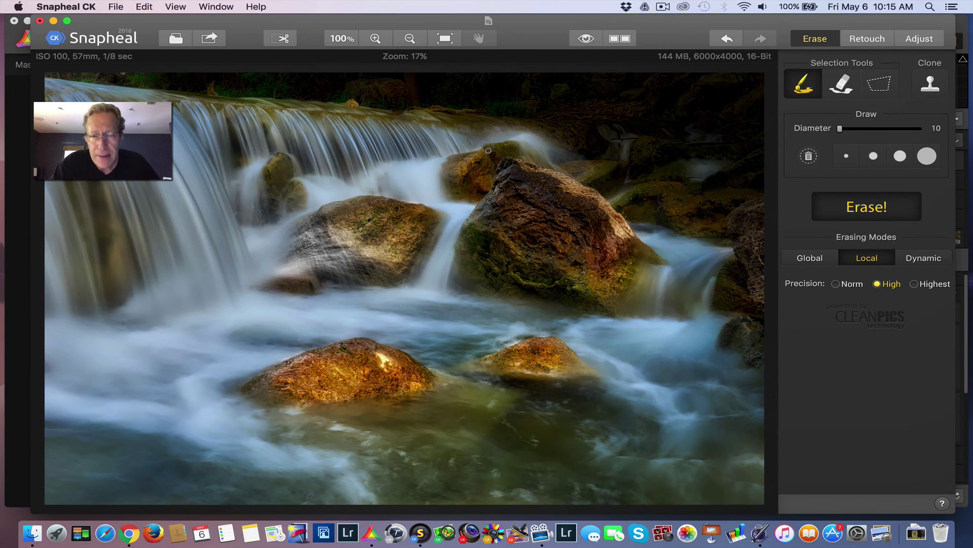
Mark the leftover hose trace on the rock and erase it at Highest precision.
drag(486, 149, 490, 151)
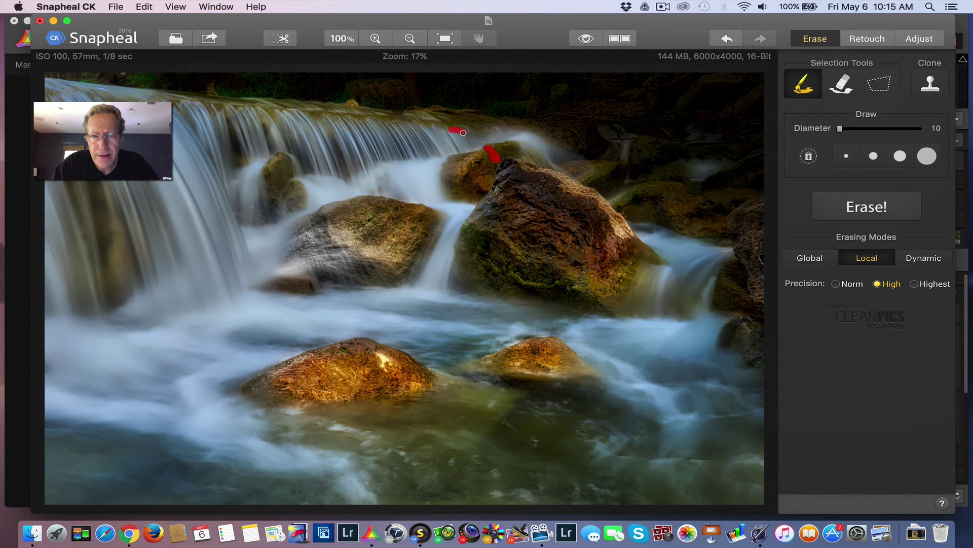
click(915, 284)
click(865, 209)
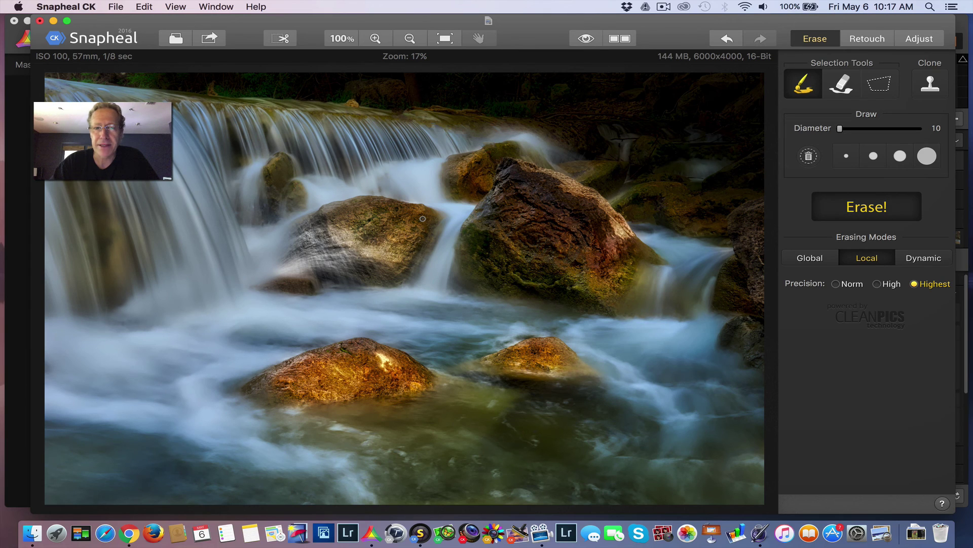
Mark two remnants on the waterfall's top edge and erase them at High precision.
click(588, 40)
click(588, 40)
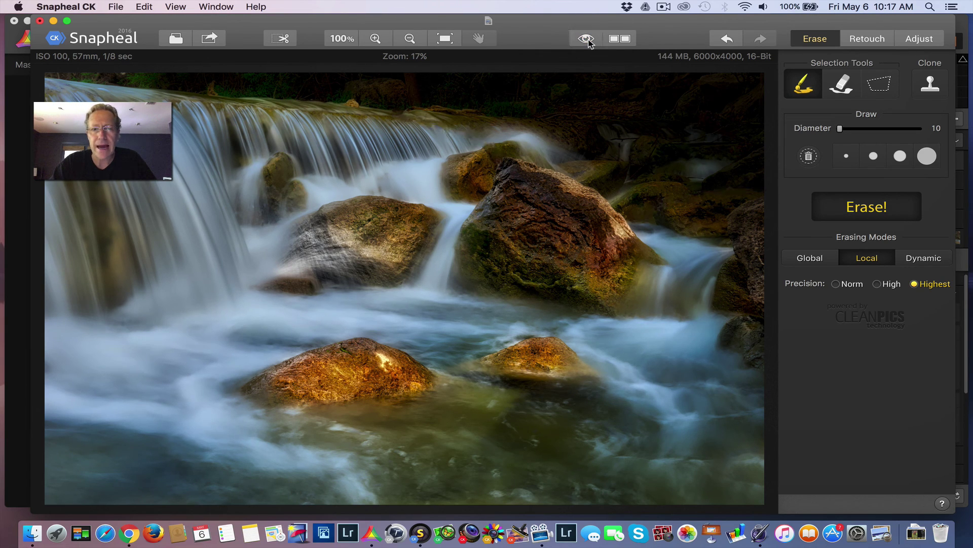
click(349, 102)
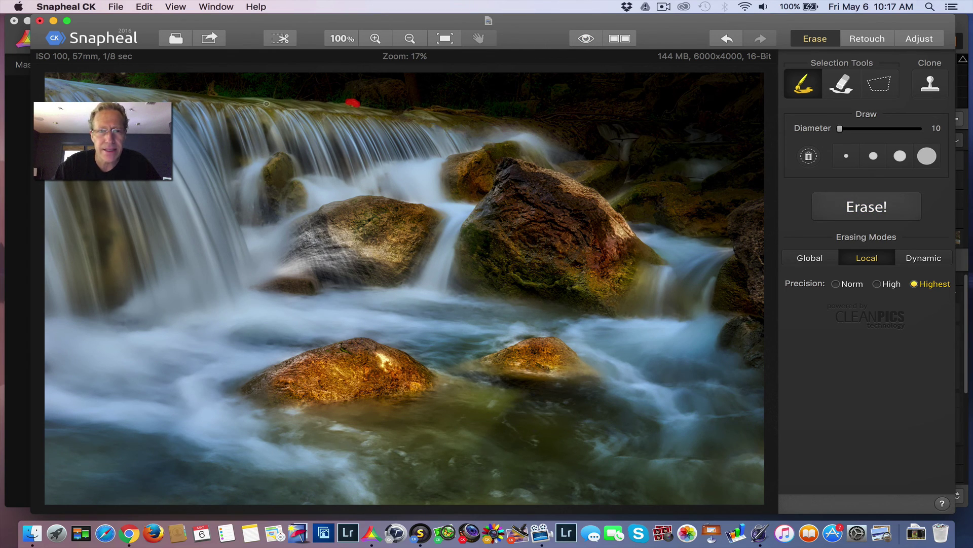
drag(211, 93, 212, 83)
click(878, 284)
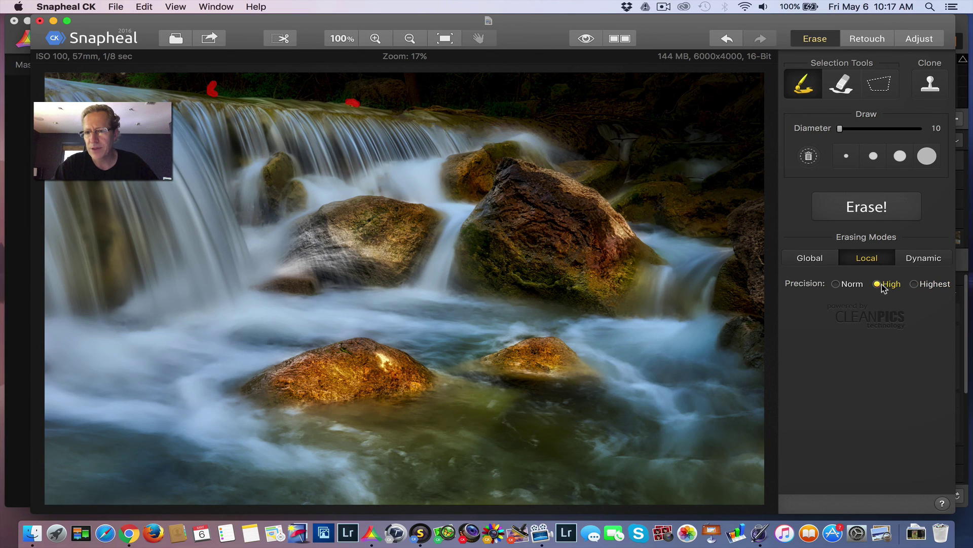
click(864, 212)
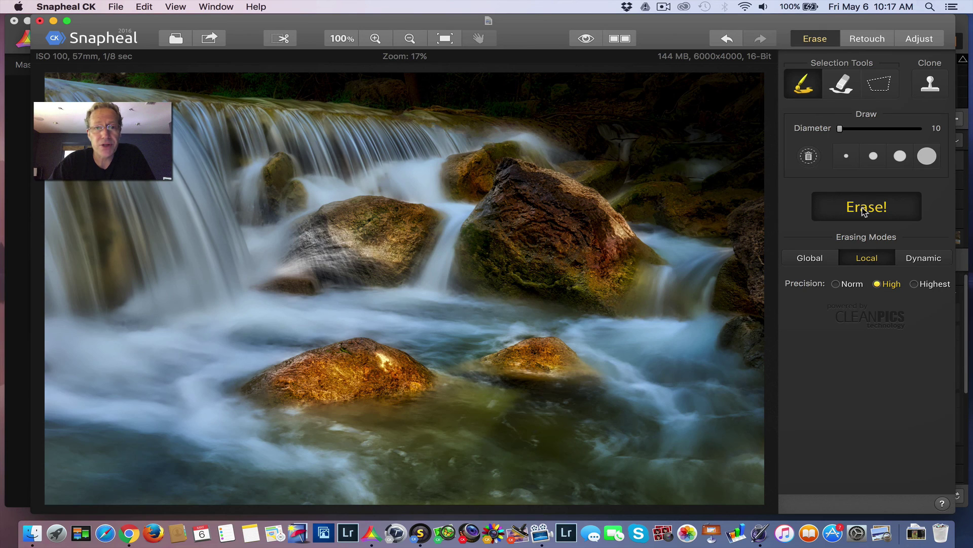
Compare with the original, then mark the pale spot in the dark background and erase it.
click(585, 39)
click(586, 40)
click(585, 39)
click(585, 39)
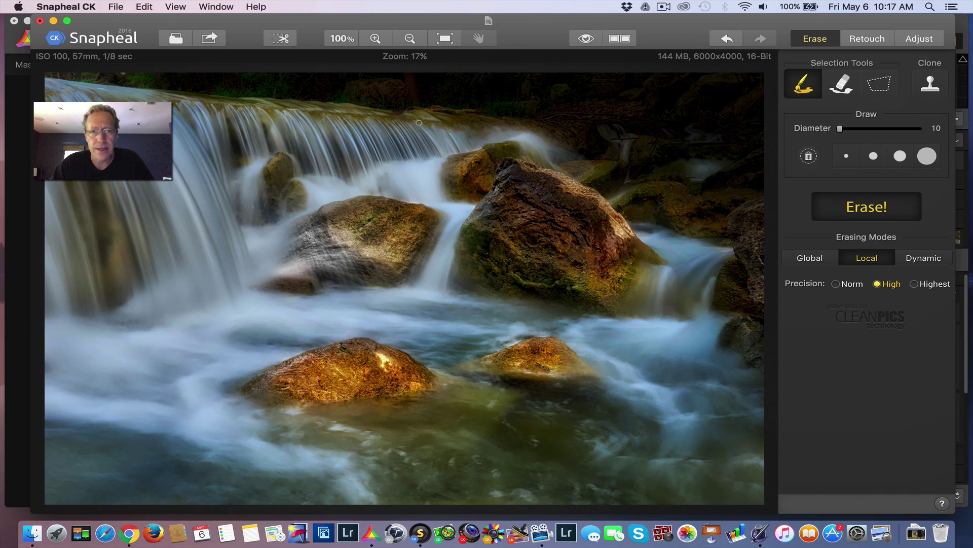
click(586, 41)
click(586, 42)
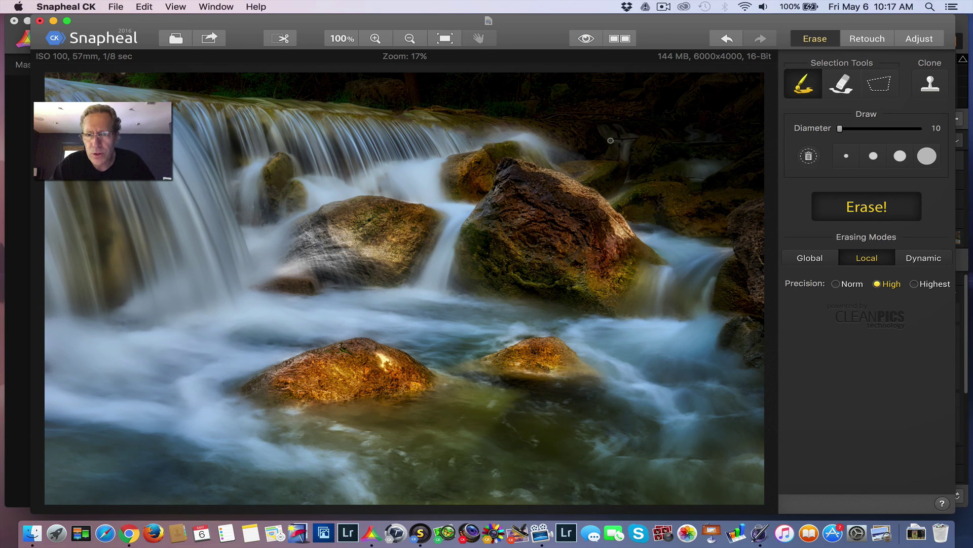
drag(610, 140, 633, 137)
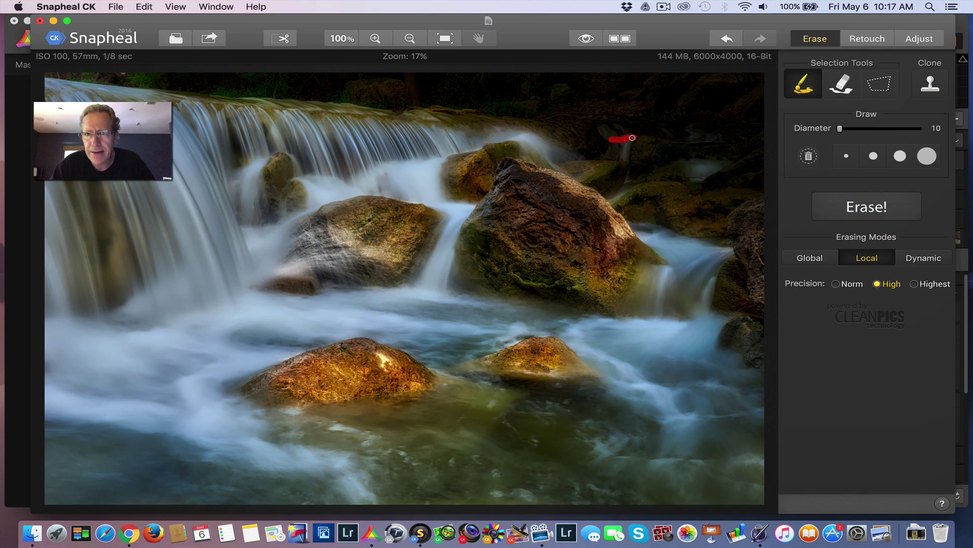
click(872, 199)
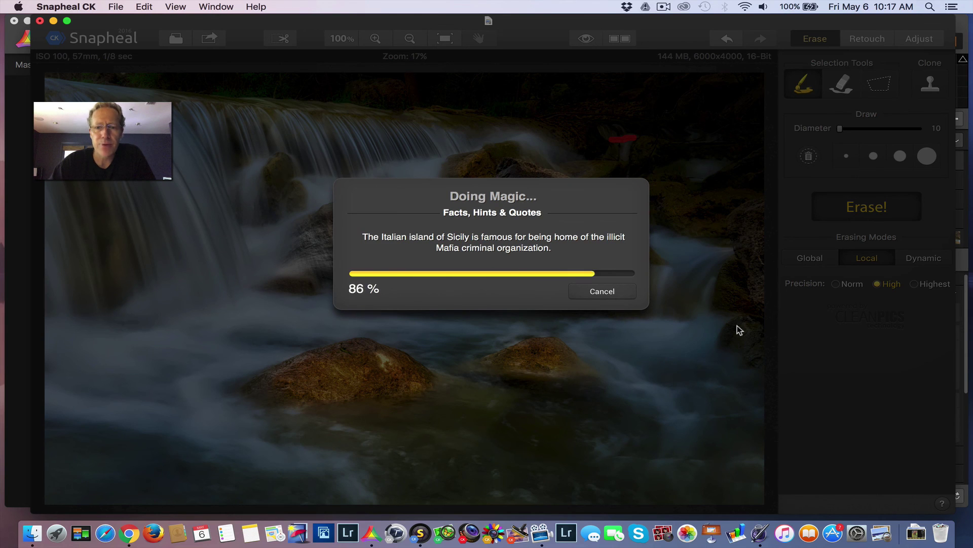